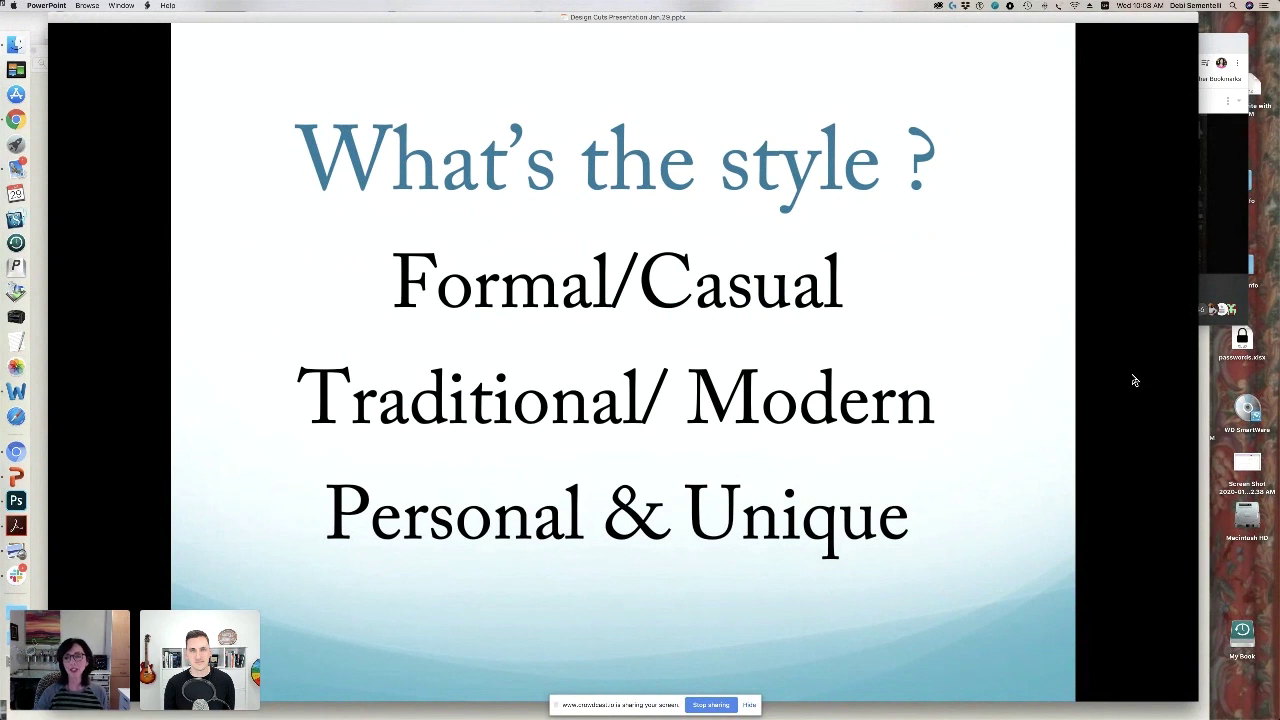
Advance past the inspiration board and colour palette slides to 'Create a Word Hierarchy'
key(Right)
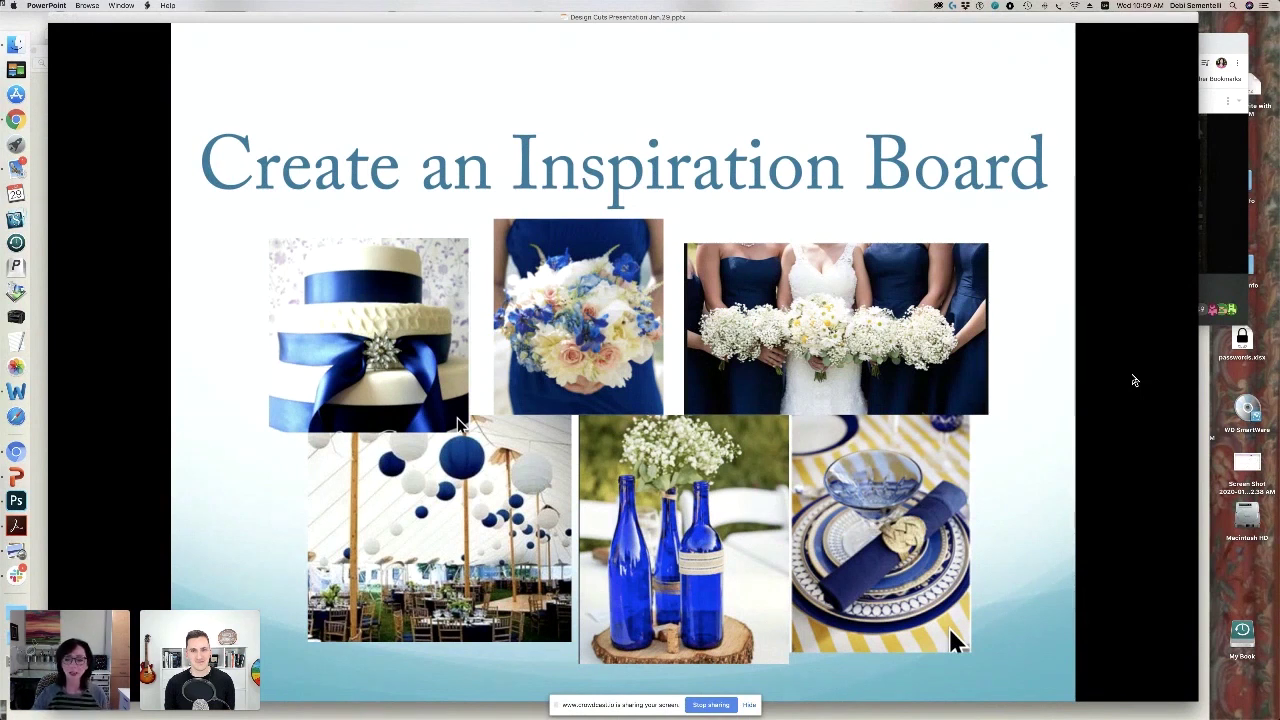
key(Right)
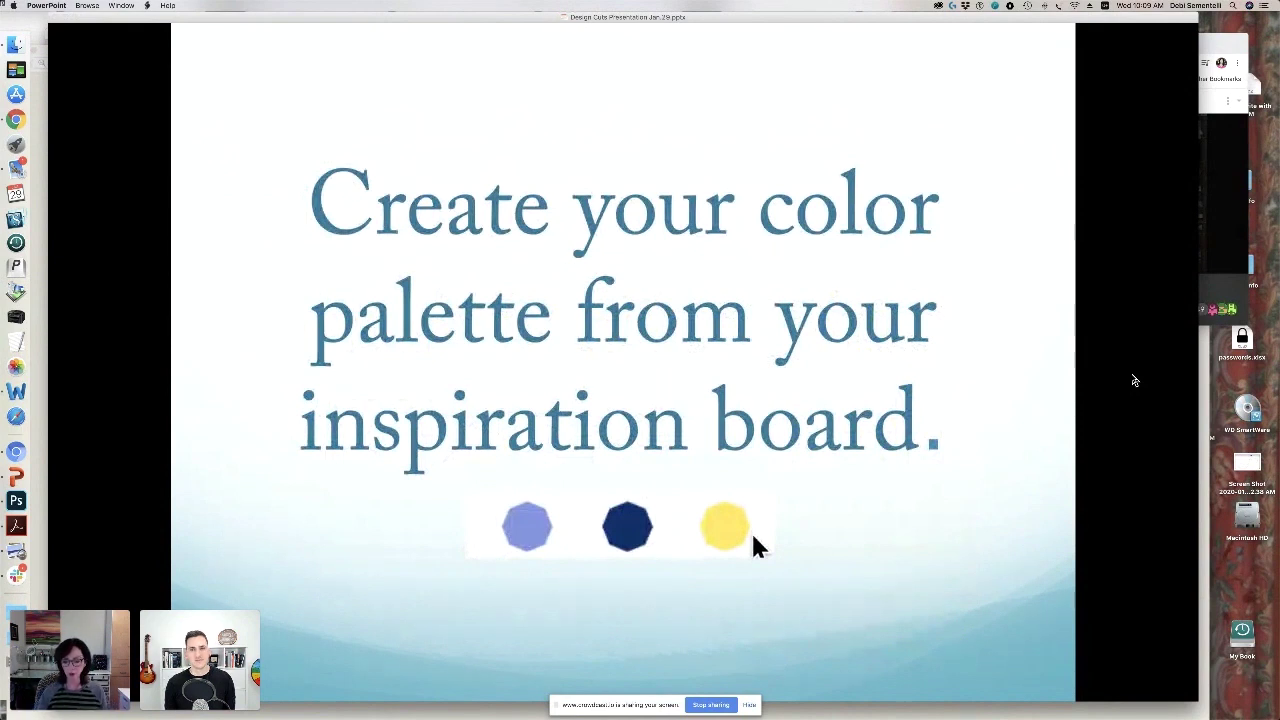
key(Right)
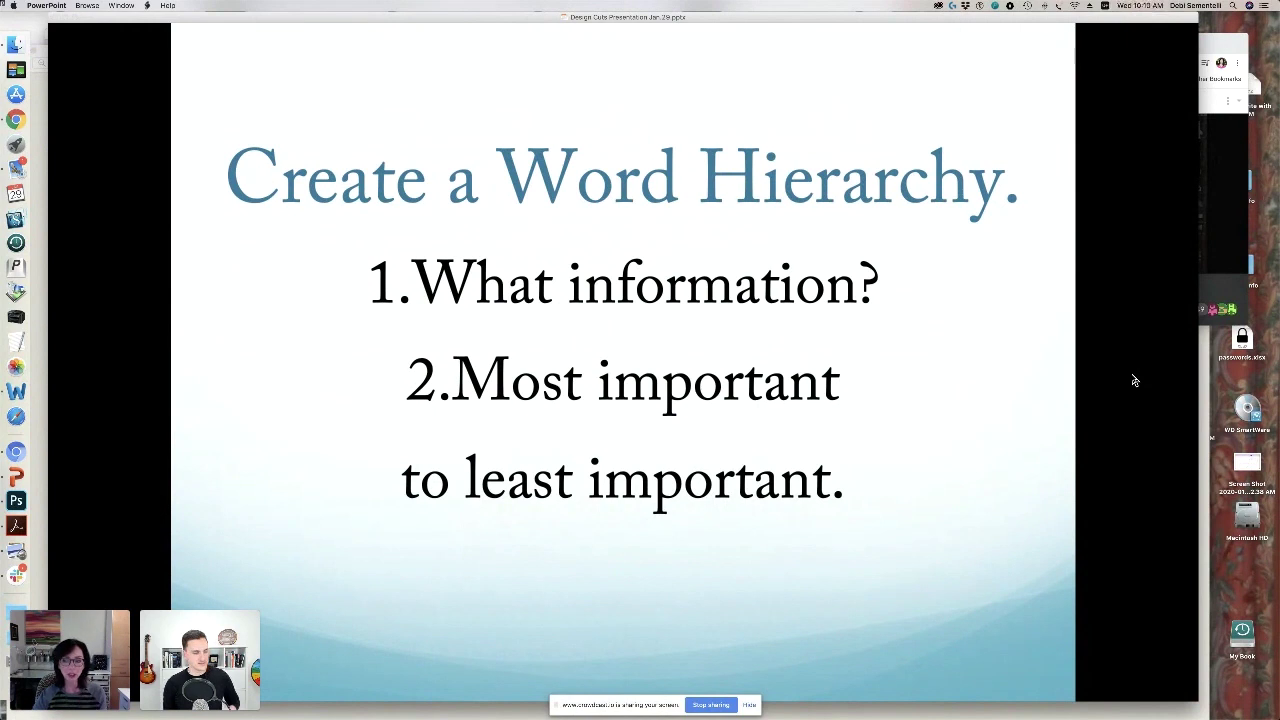
Advance through 'Select Fonts!' to the Traditional-versus-Modern 'Select the Style' slide
key(Right)
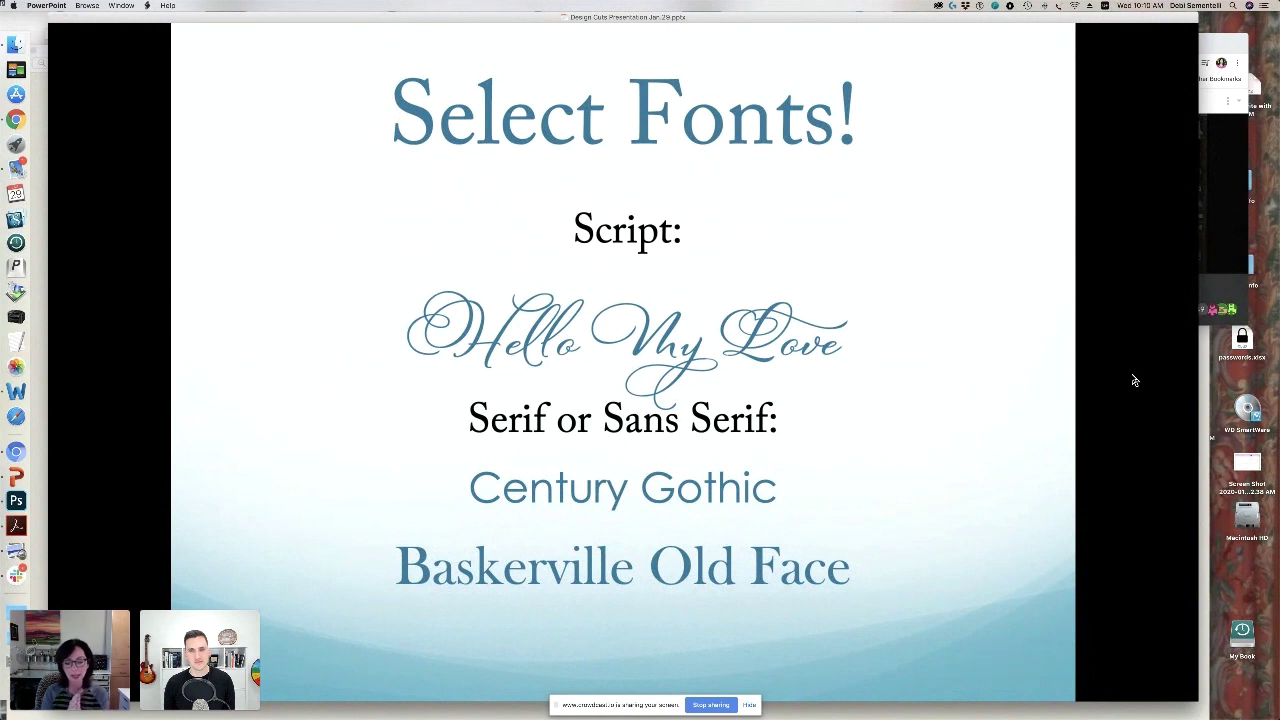
key(Right)
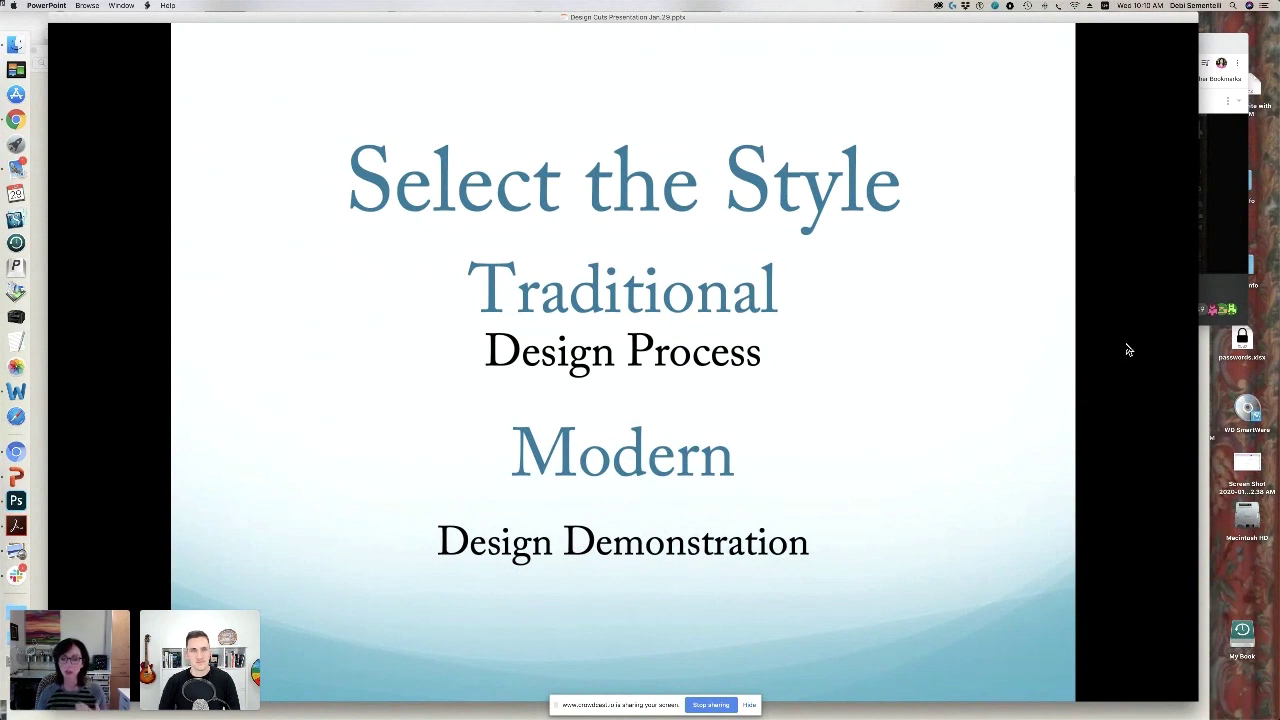
Advance through 'Ready to Start?', the layout example and impact slides to the invitation comparison
key(Right)
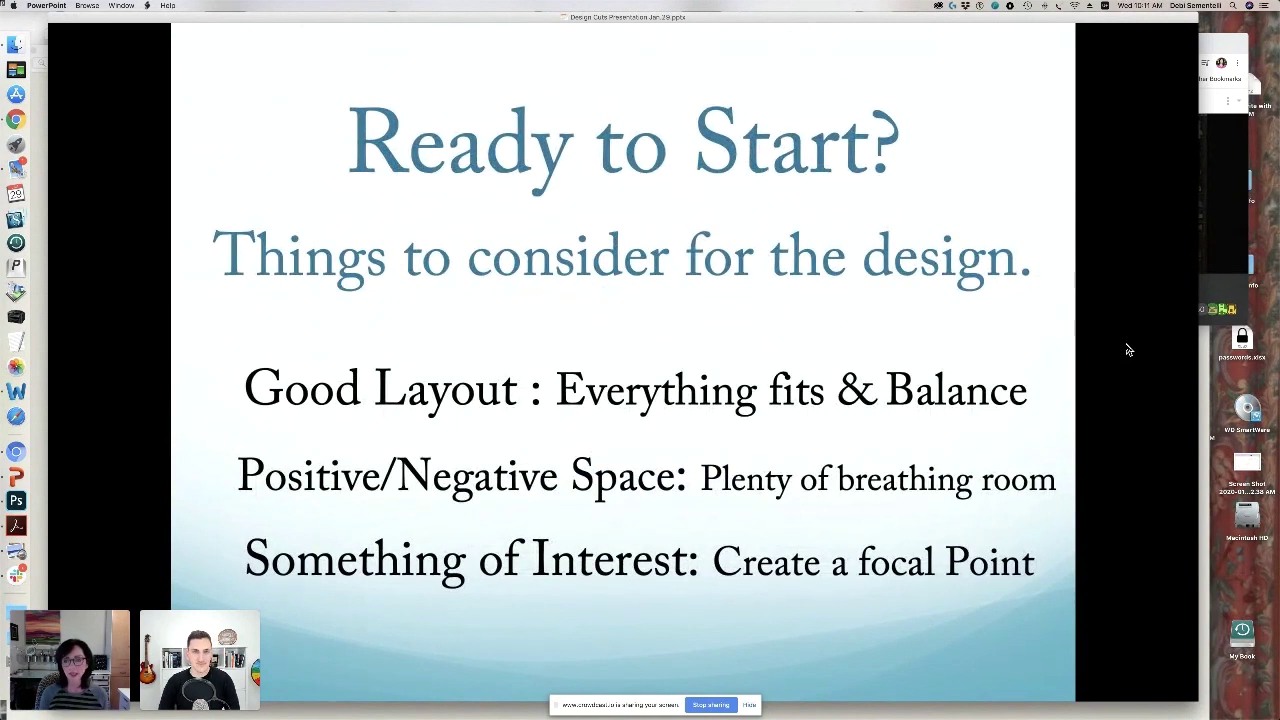
click(1128, 349)
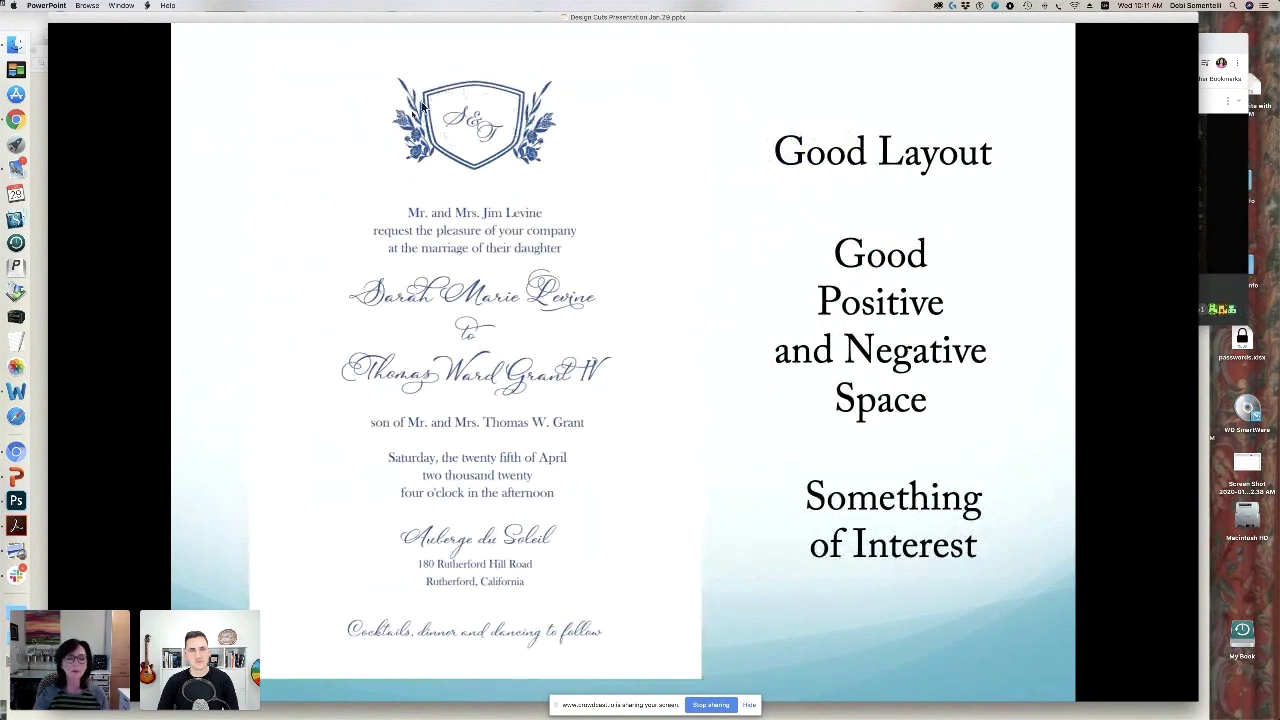
click(1148, 376)
click(1148, 376)
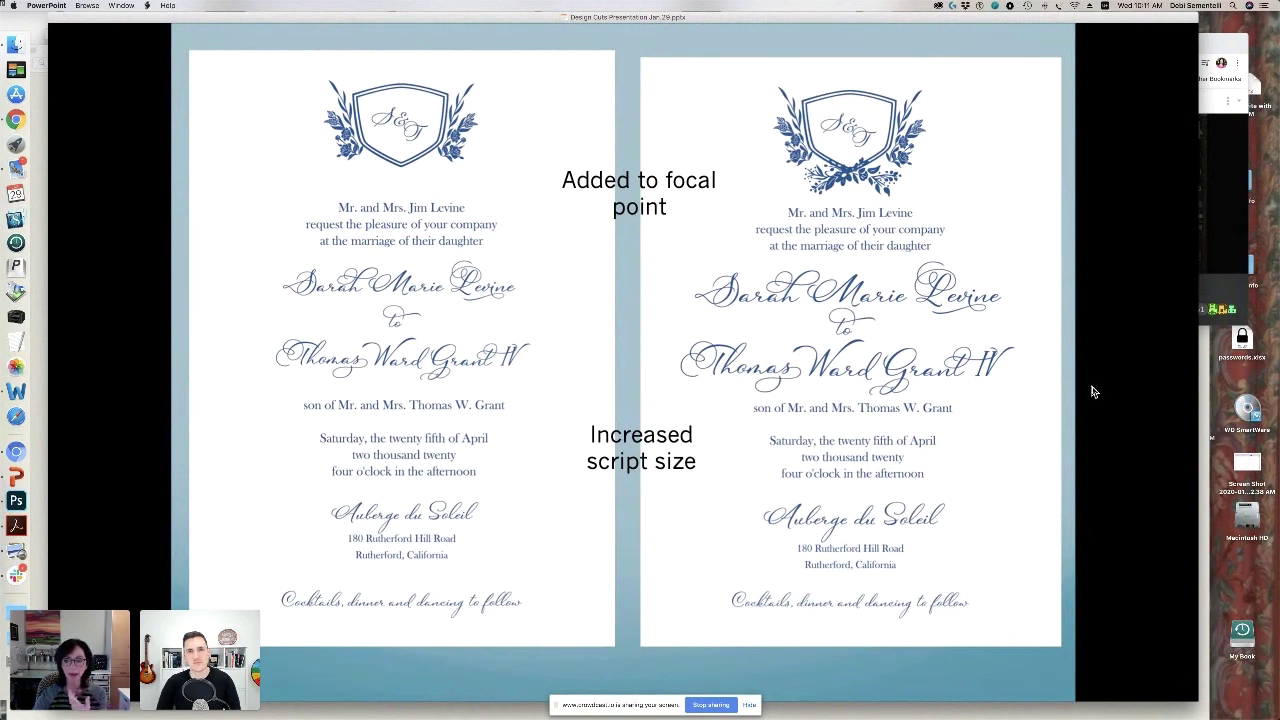
Advance past the high-contrast 'More Impact' slide to 'The Invitation Suite' list
key(Right)
key(Right)
key(Right)
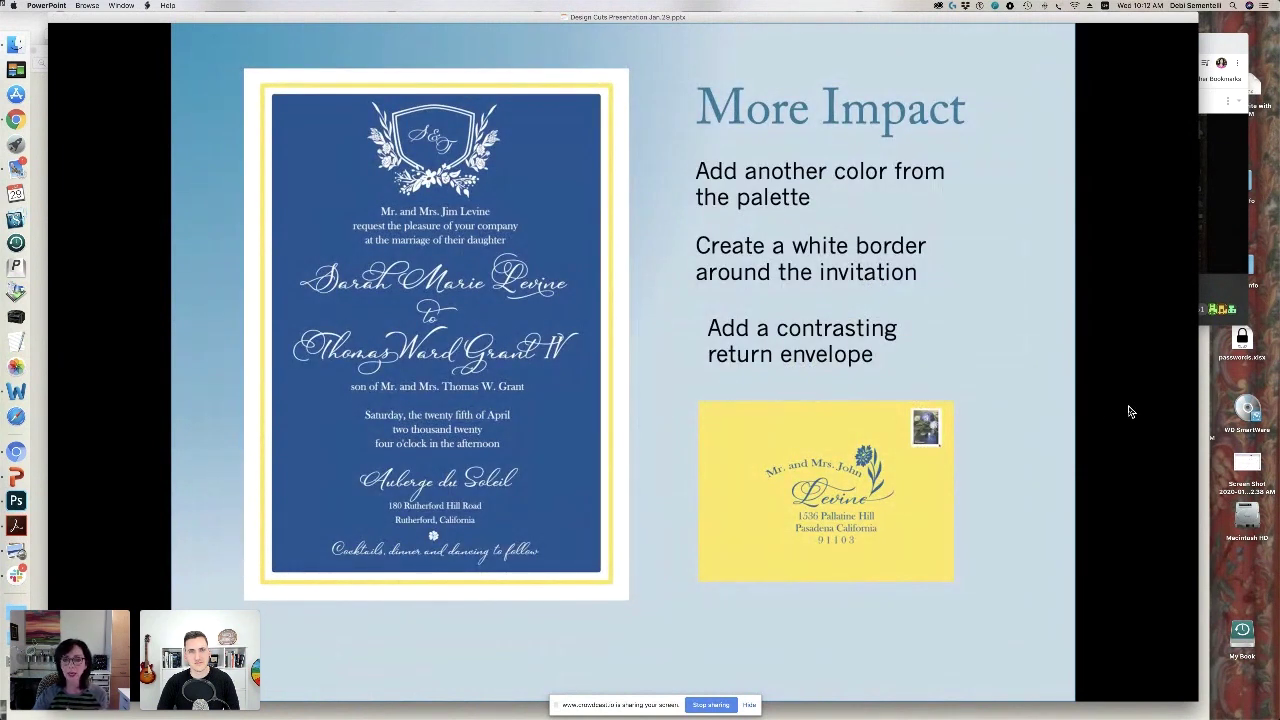
click(1108, 496)
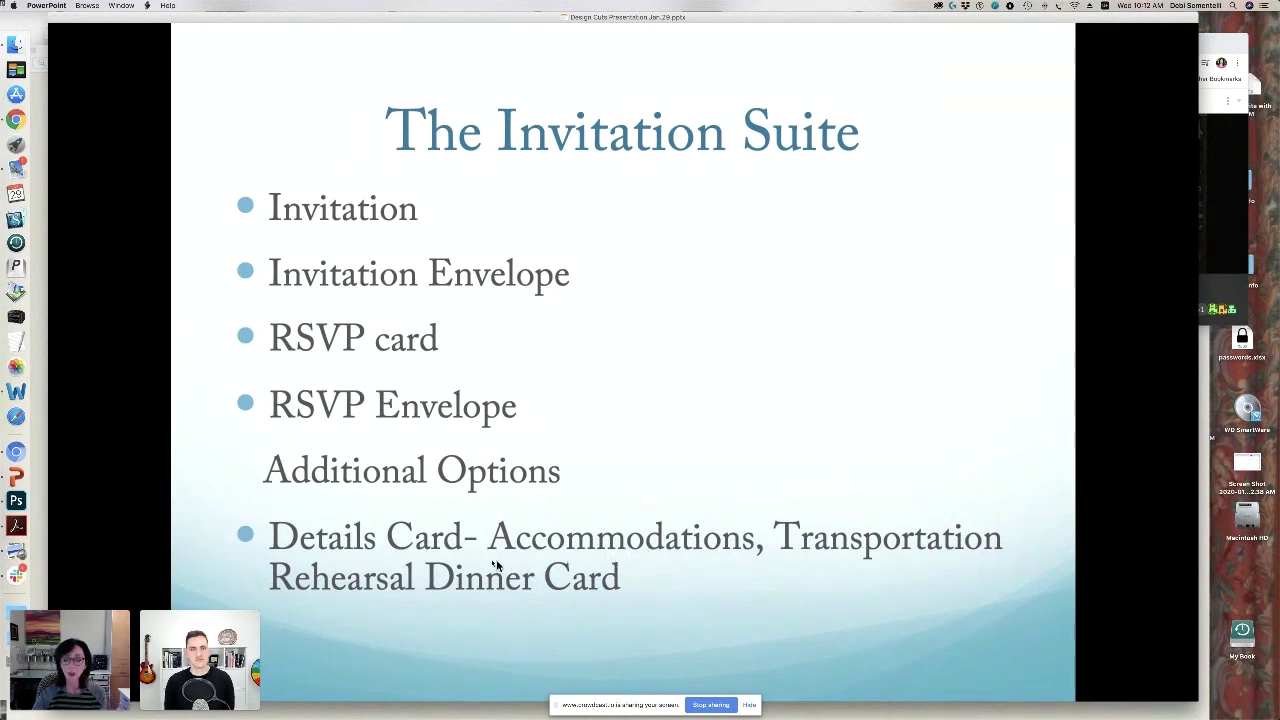
Advance through the complete invitation suite photo and the Other Options list
key(Right)
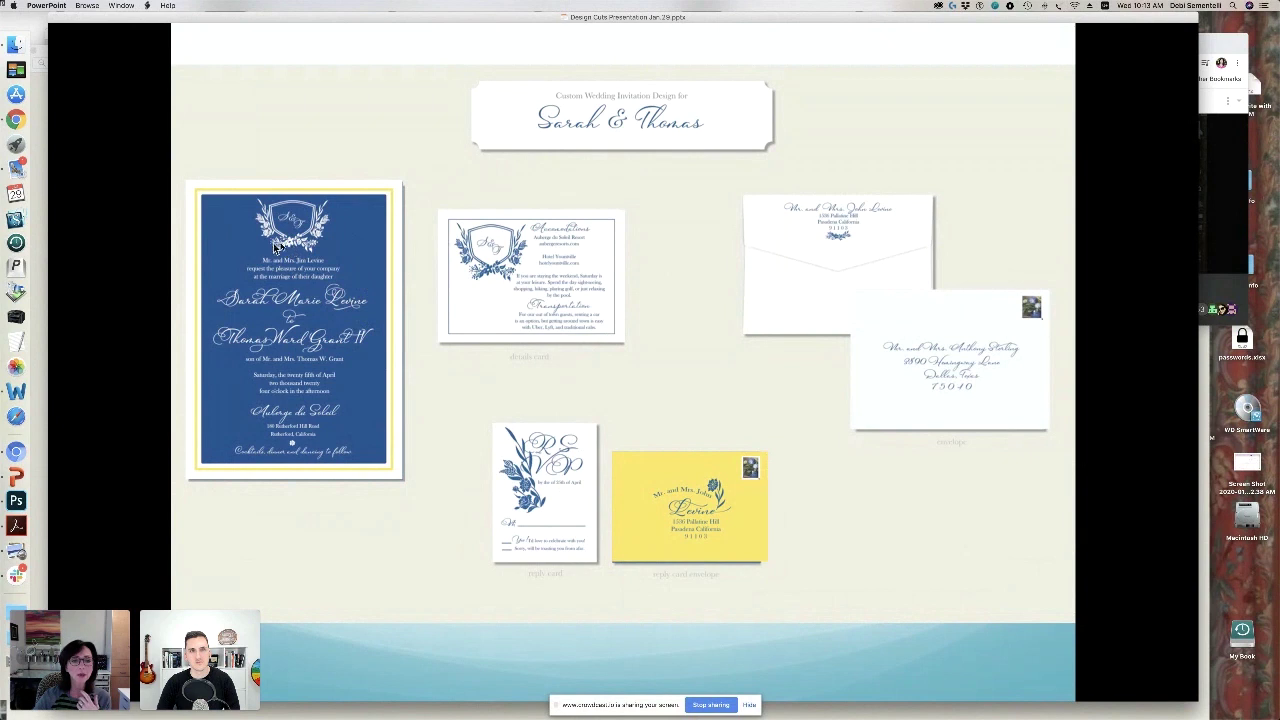
key(Right)
key(Right)
key(Right)
Advance past Monogram Pouch Enclosure to the Modern Style title slide and exit full-screen
click(998, 456)
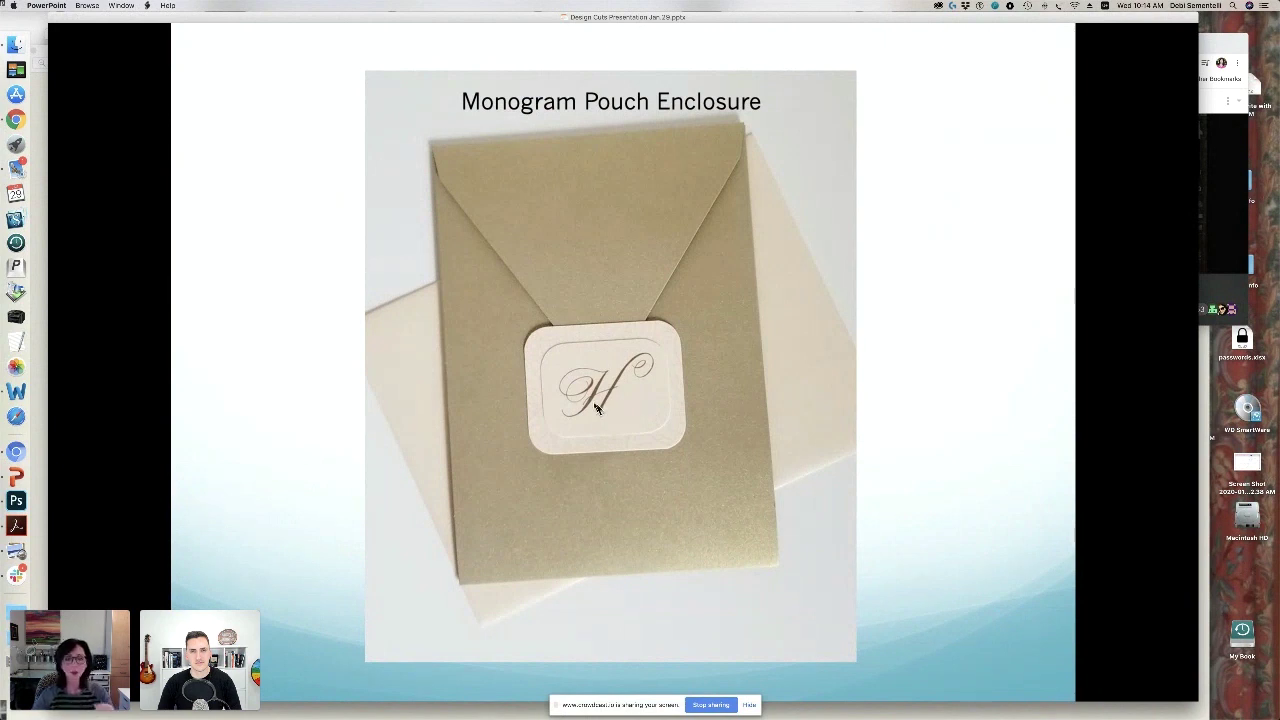
key(Right)
key(Right)
double_click(182, 20)
click(137, 22)
Shrink the screen-sharing window, shift the design board right, and bring the blue swatch document forward
drag(1182, 44, 1214, 22)
drag(916, 302, 1031, 199)
click(965, 62)
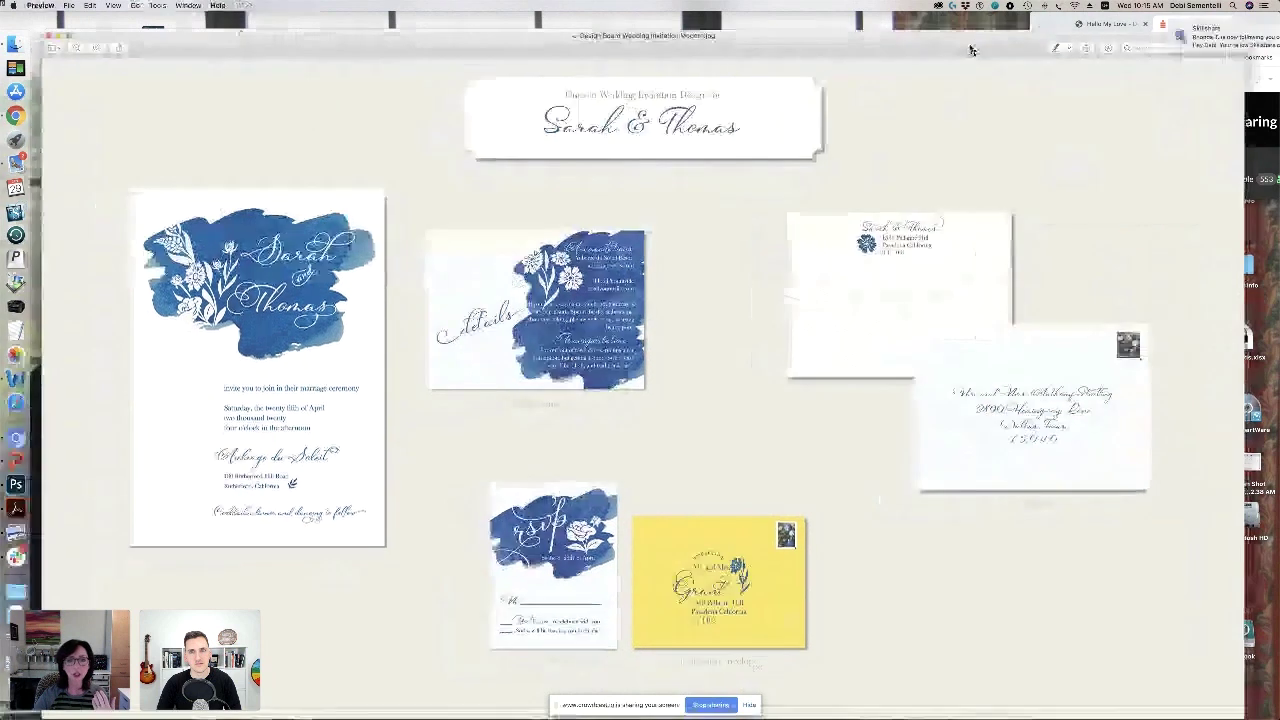
drag(294, 44, 386, 29)
click(118, 120)
Hide the photo layer and Magic-Erase the off-white paper around the blue swatch
click(613, 369)
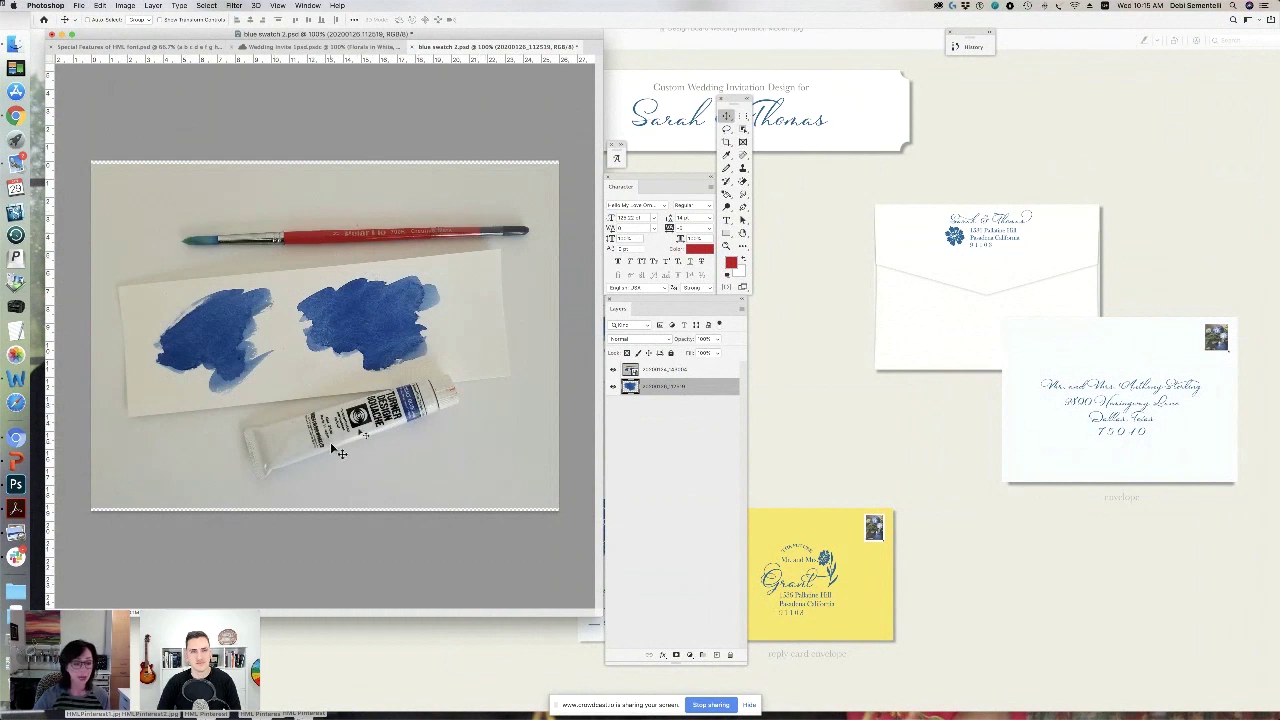
click(614, 370)
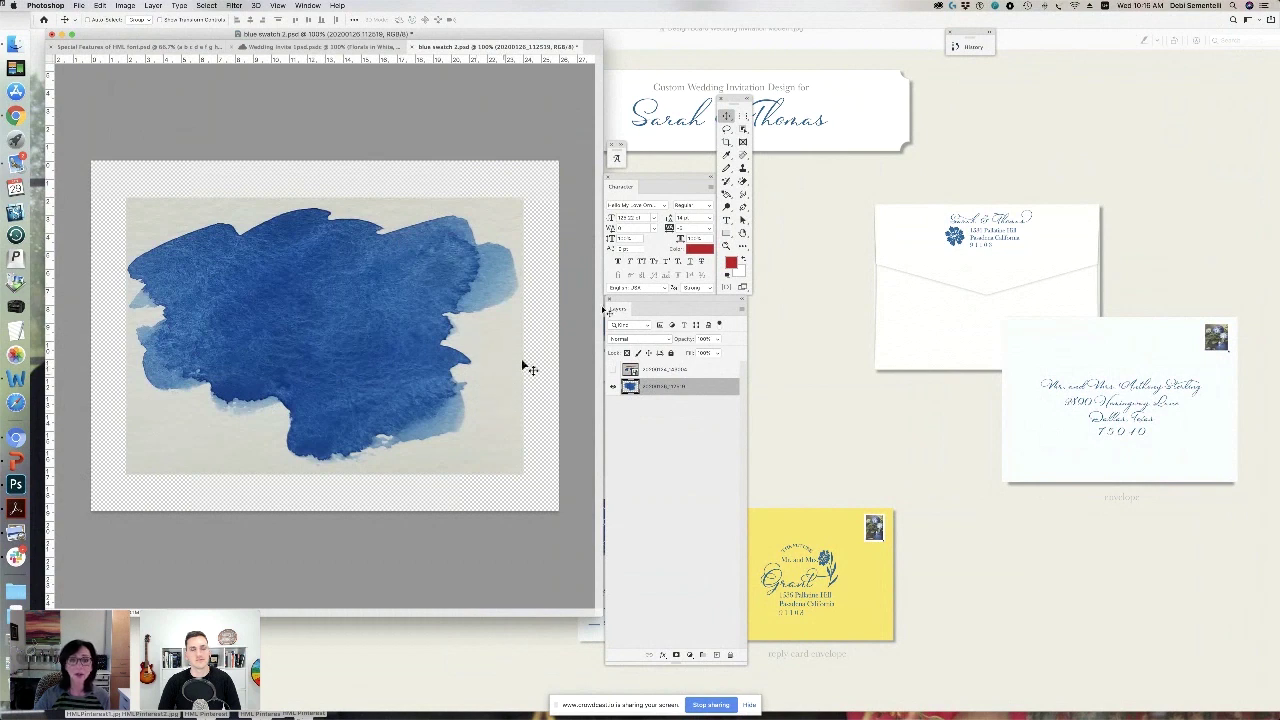
click(743, 181)
click(787, 199)
click(496, 353)
In the Wedding Invite document, add a new empty layer inside the Modern Invite group
click(371, 47)
click(703, 441)
click(716, 653)
Type 'Sarah' in a script font inside a text box over the watercolour blob
click(726, 219)
drag(213, 132, 447, 284)
click(663, 205)
click(655, 262)
text(Sarah)
click(228, 188)
key(shift+Right)
Set Sarah to 60 pt and replace its S with a swash alternate glyph
click(652, 218)
click(637, 341)
mouse_move(282, 184)
drag(315, 176, 297, 162)
drag(308, 155, 281, 158)
click(345, 222)
click(359, 248)
click(378, 271)
click(322, 298)
click(322, 215)
Replace the h in Sarah with a looping swash flourish alternate
drag(378, 150, 405, 170)
click(411, 247)
click(465, 222)
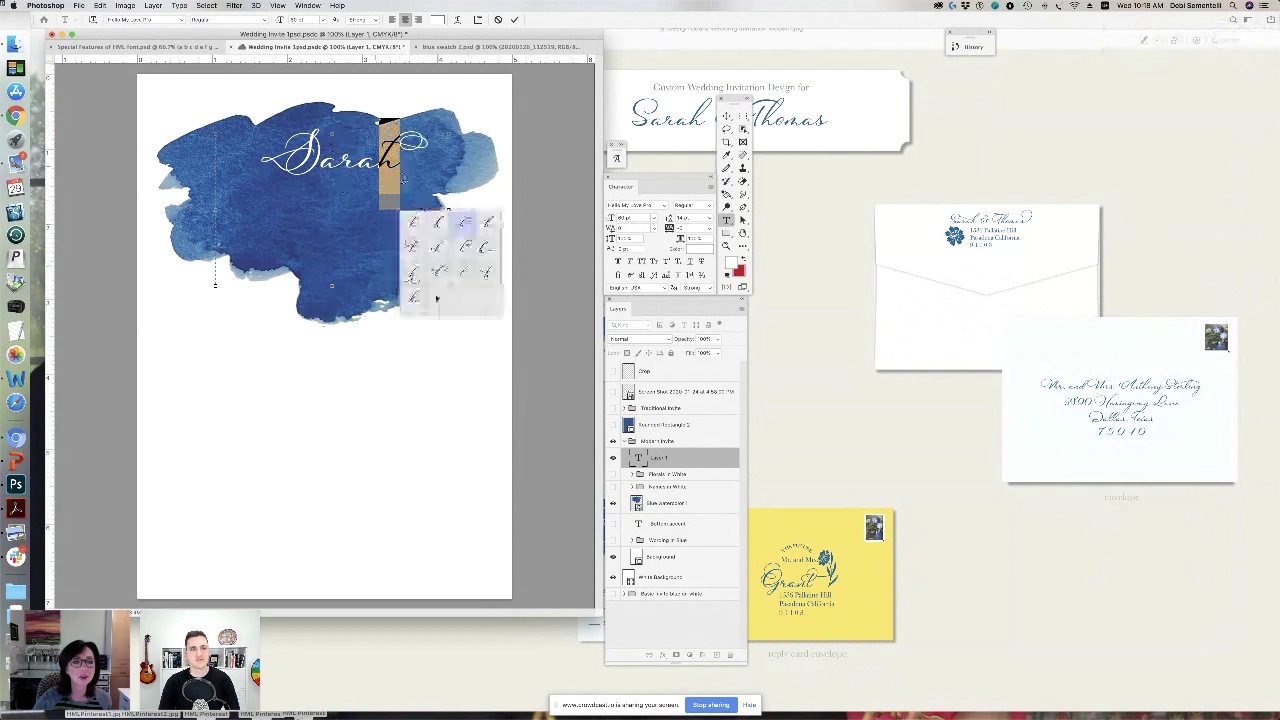
click(437, 268)
click(437, 268)
click(437, 270)
mouse_move(388, 203)
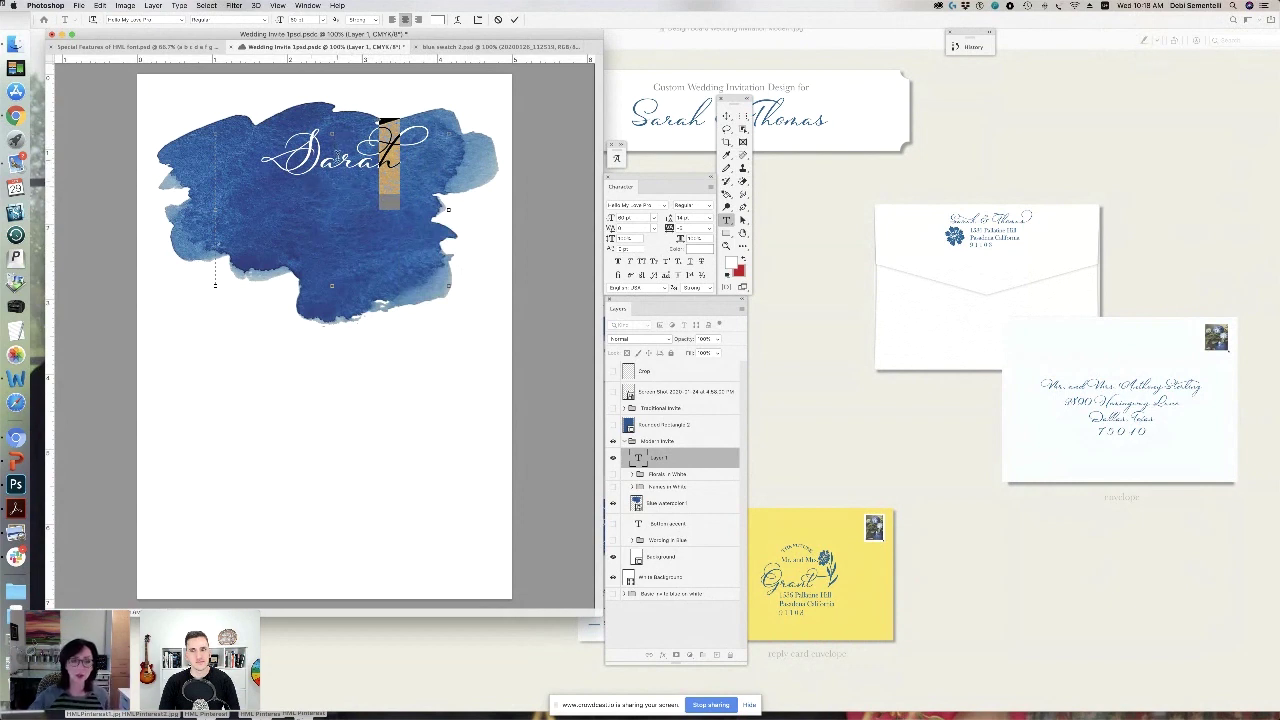
Commit Sarah and type 'and' in a new text box on a new layer below it
click(726, 118)
click(717, 652)
click(727, 221)
drag(313, 253, 447, 336)
click(656, 219)
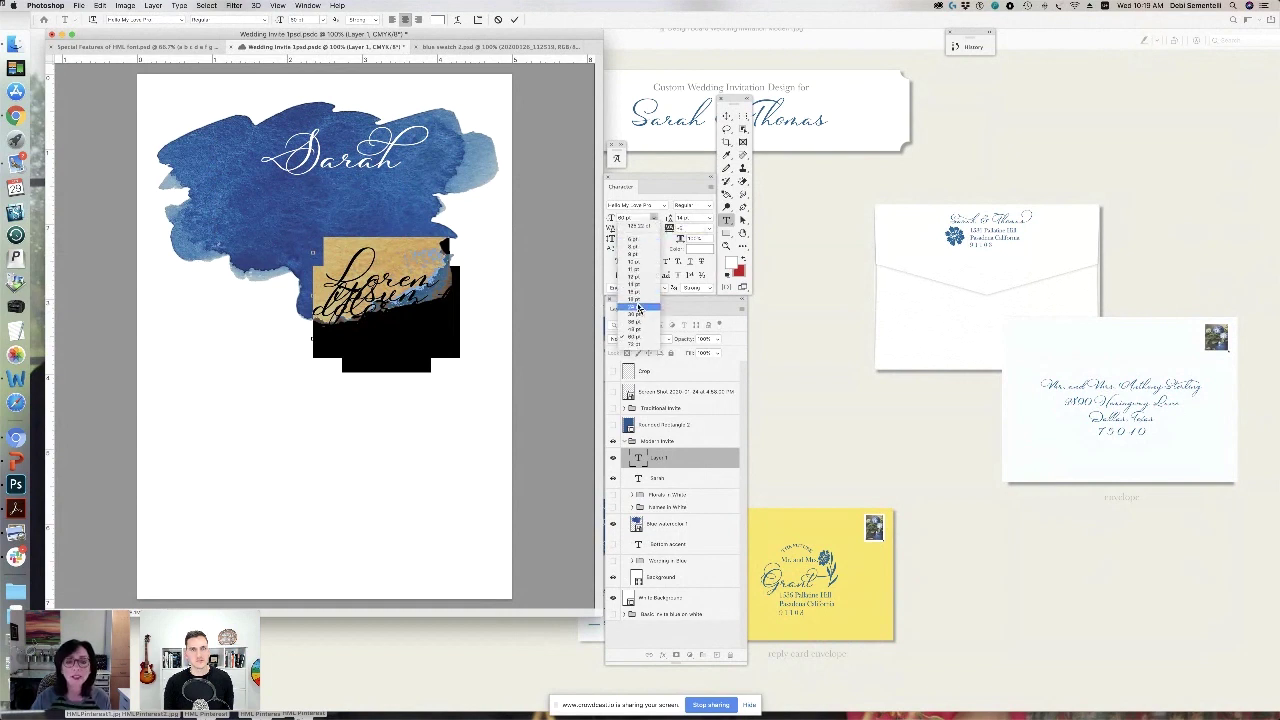
click(638, 330)
text(and)
Select the word 'and' and look for the Glyphs panel under the Type menu
drag(383, 266, 420, 272)
click(619, 150)
click(177, 6)
mouse_move(190, 33)
Replace 'and' with its ligature glyph from the Glyphs panel's Discretionary Ligatures set
click(774, 336)
click(705, 199)
click(661, 330)
double_click(705, 254)
Delete the leftover 'nd' letters after the inserted ligature
click(426, 276)
double_click(423, 274)
click(379, 275)
drag(384, 272, 421, 278)
key(BackSpace)
Move the 'and' ligature up just under Sarah and enlarge the Glyphs panel
drag(730, 148, 883, 150)
click(727, 117)
drag(378, 272, 338, 199)
drag(926, 335, 955, 452)
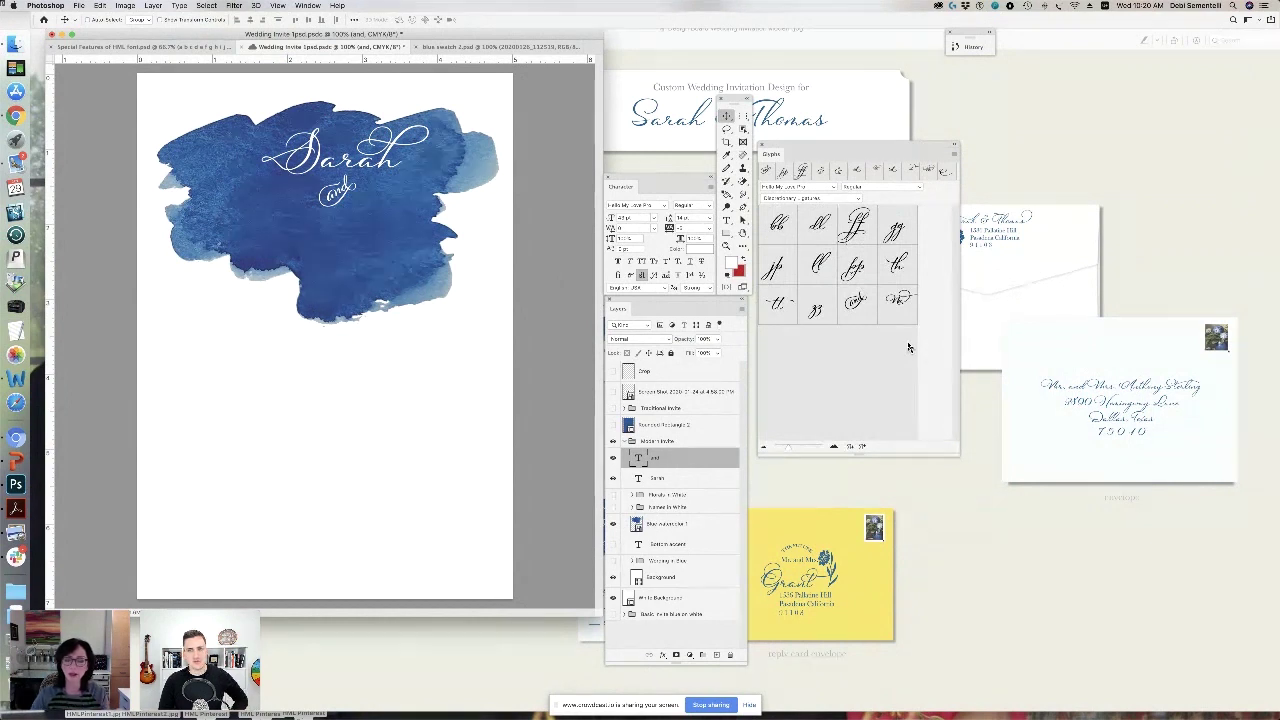
click(861, 201)
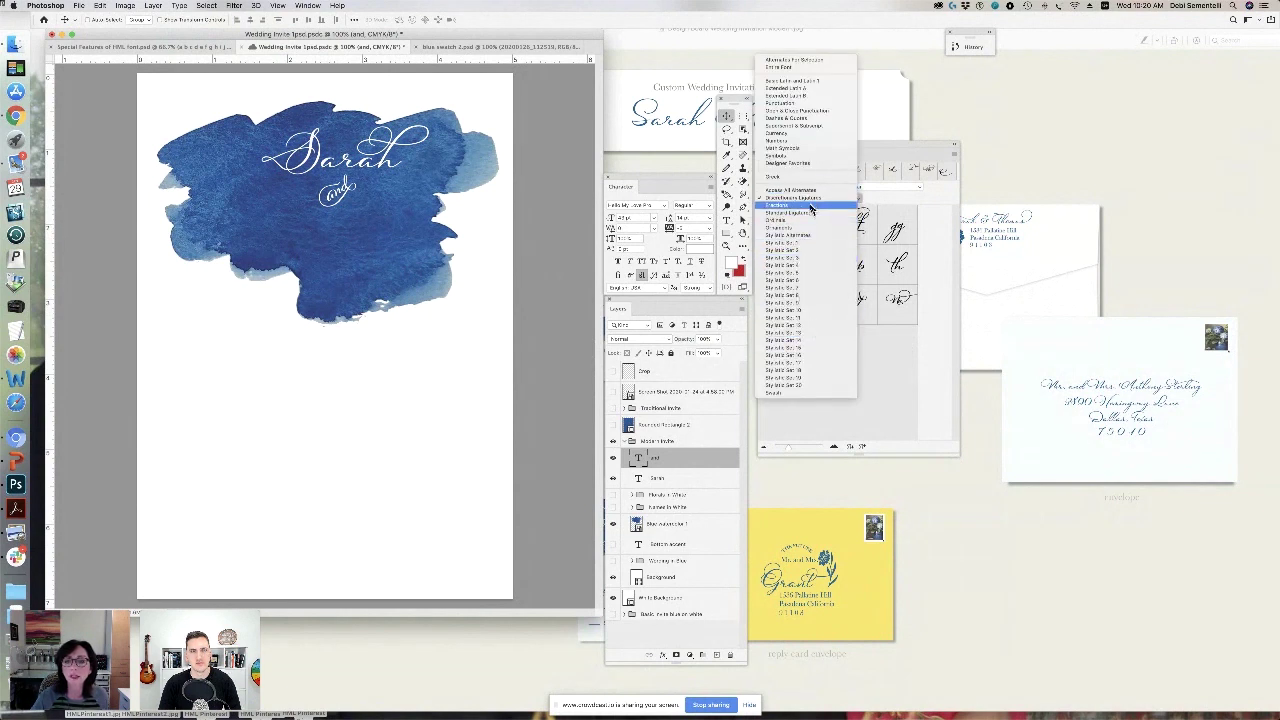
click(875, 200)
Add a new layer above the Screen Shot layer and draw a text box below the watercolour blob
click(716, 655)
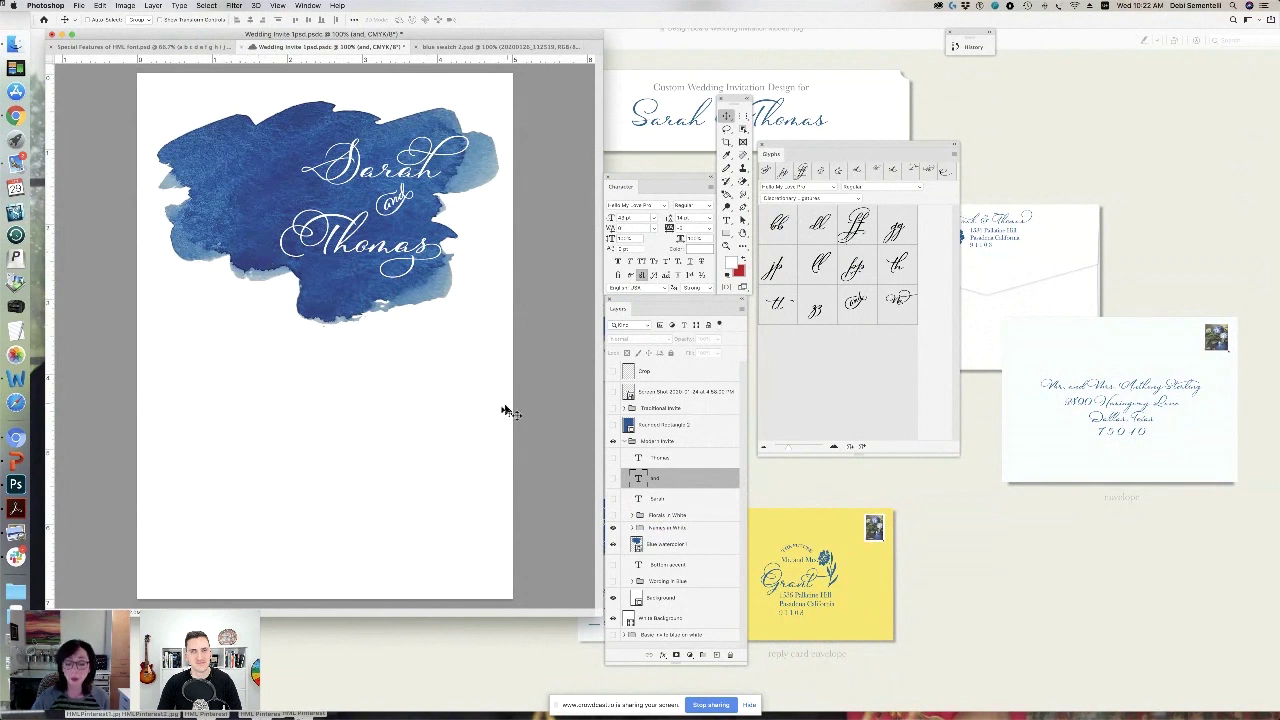
click(682, 424)
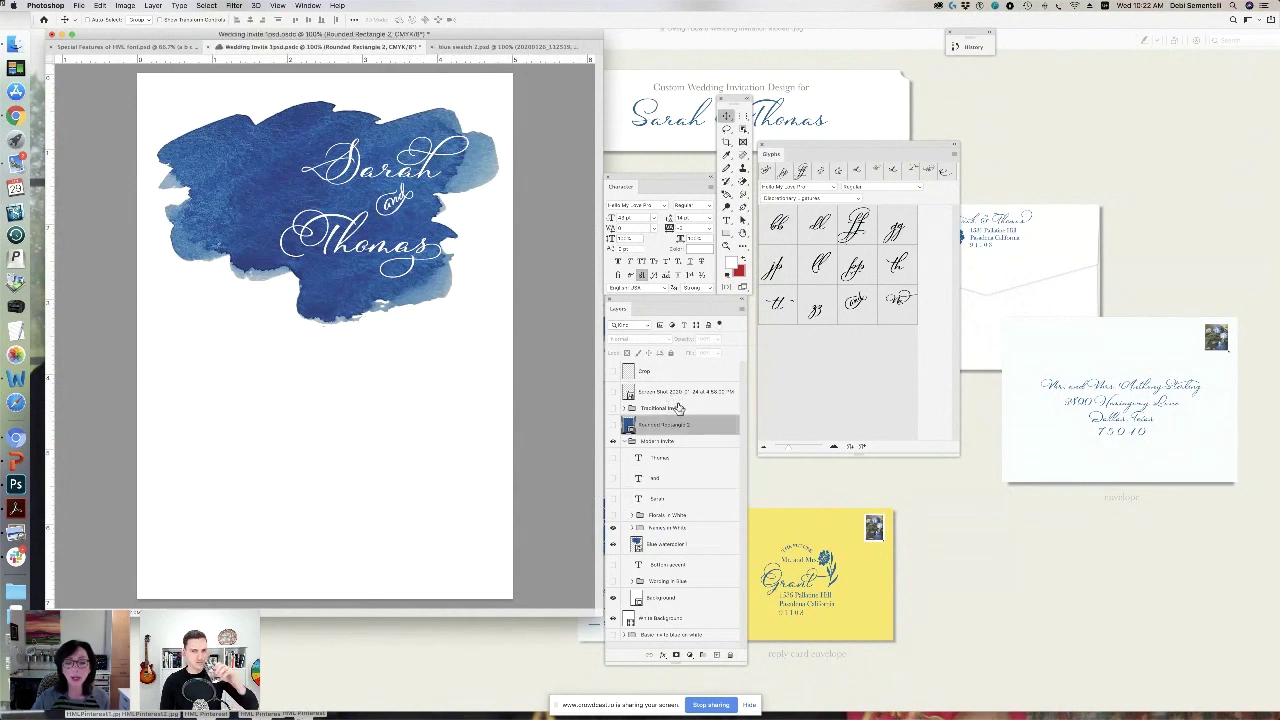
click(678, 392)
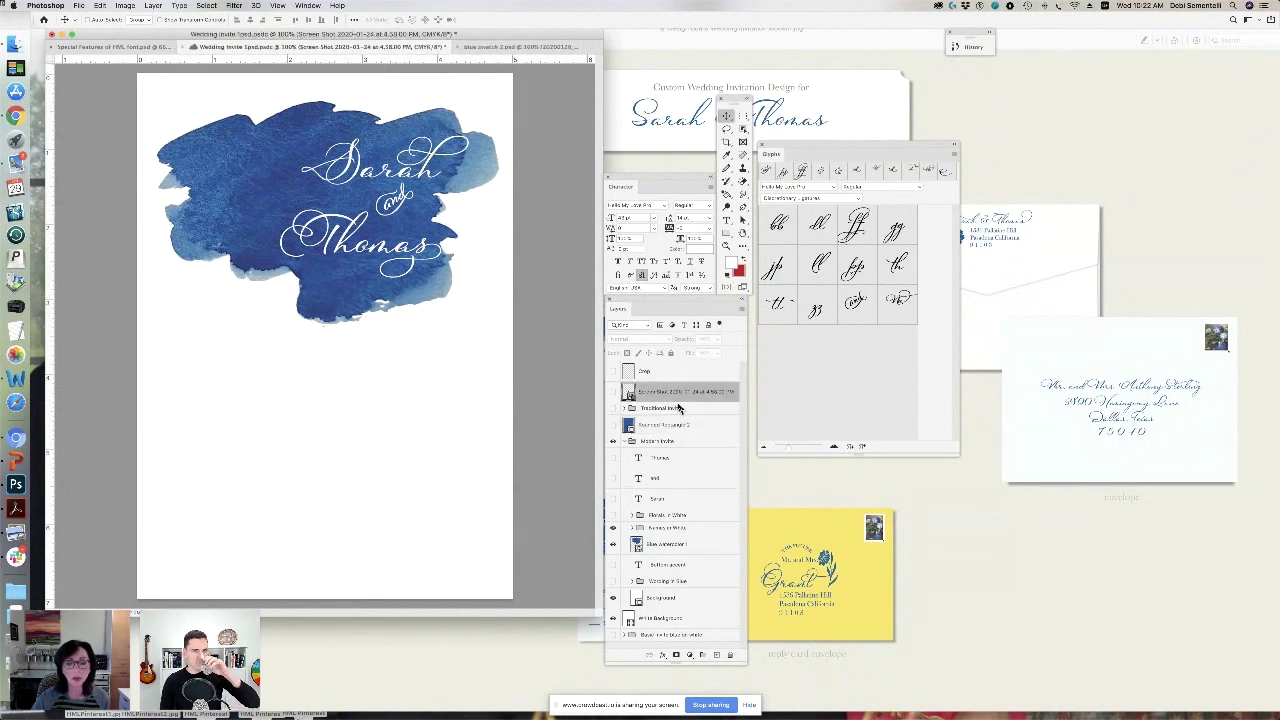
click(716, 655)
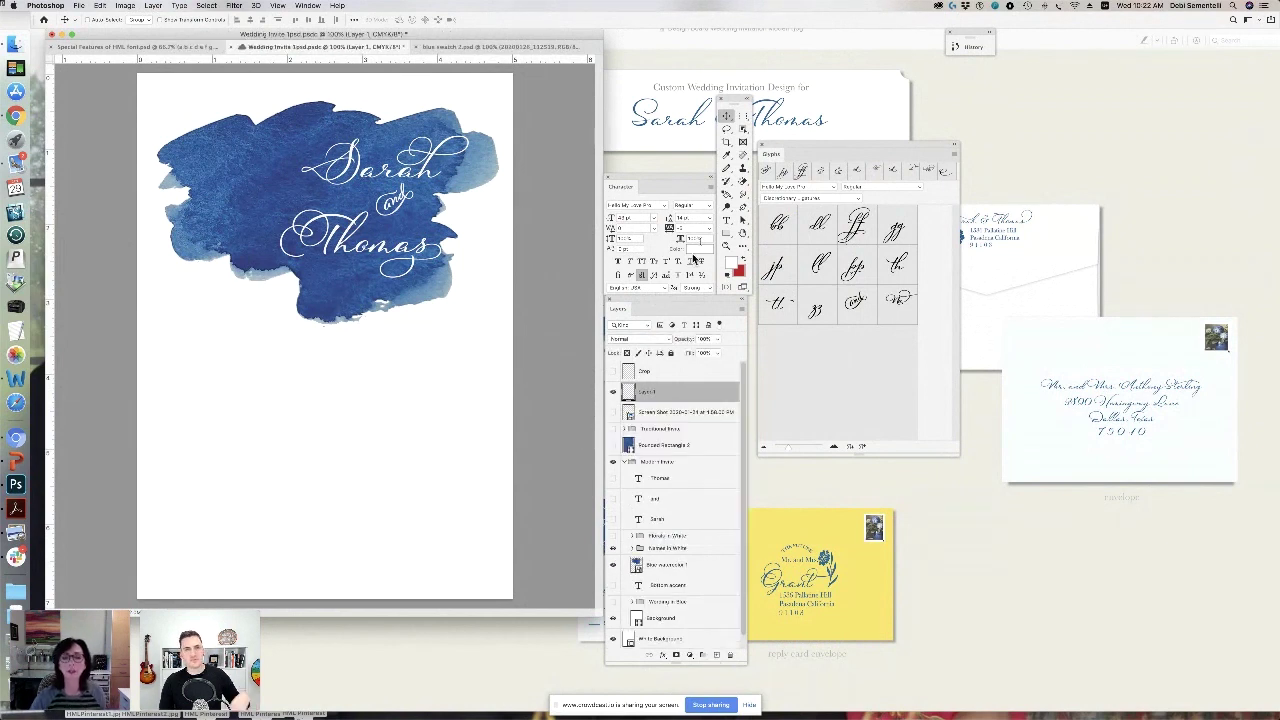
click(726, 219)
drag(155, 131, 285, 333)
Review pages 1 and 2 of the Ornament Keyboard Guide PDF, then minimize it
key(super+Tab)
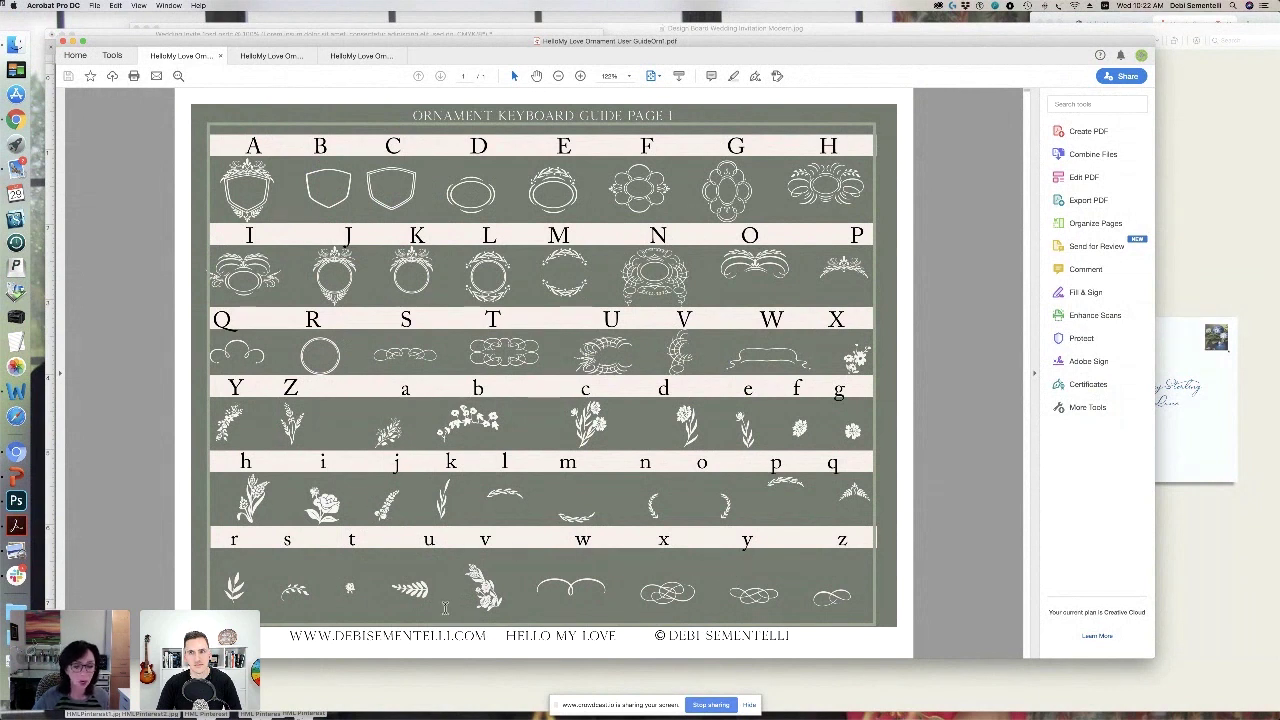
click(272, 56)
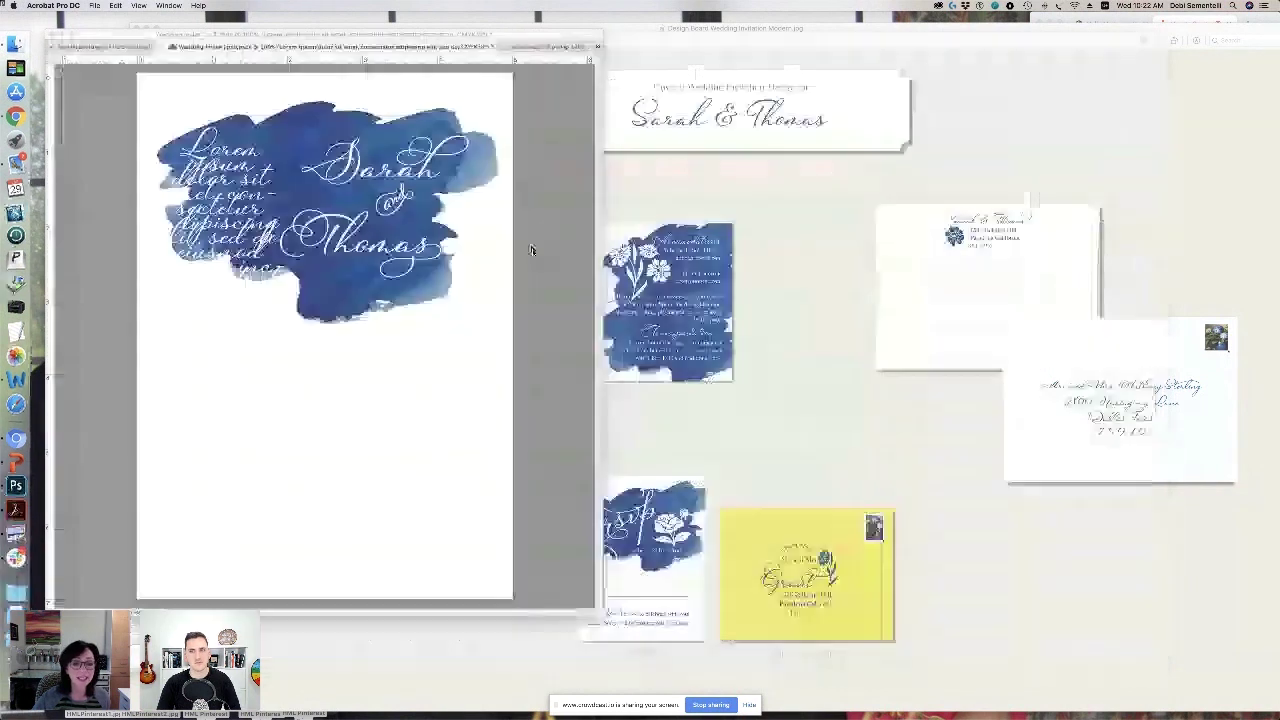
click(73, 41)
Delete the Lorem ipsum placeholder text and switch the box to the ornaments font
click(254, 231)
drag(276, 273, 183, 106)
key(BackSpace)
click(666, 207)
Confirm the Hello My Love Ornaments font and set the ornament glyph to 220 pt
click(651, 244)
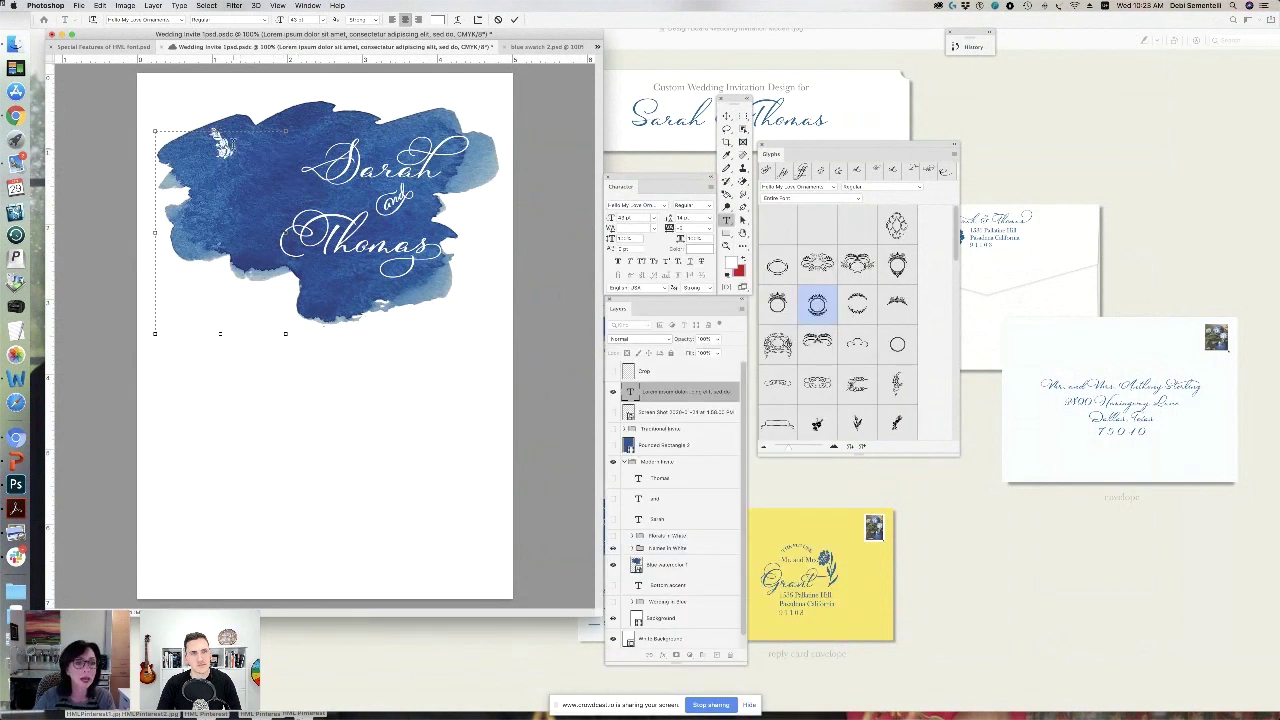
drag(232, 146, 204, 140)
click(630, 217)
text(220)
key(Return)
Enlarge the text box, move the ornament left onto the watercolour, and duplicate its layer
drag(287, 336, 434, 423)
click(727, 116)
drag(320, 262, 271, 279)
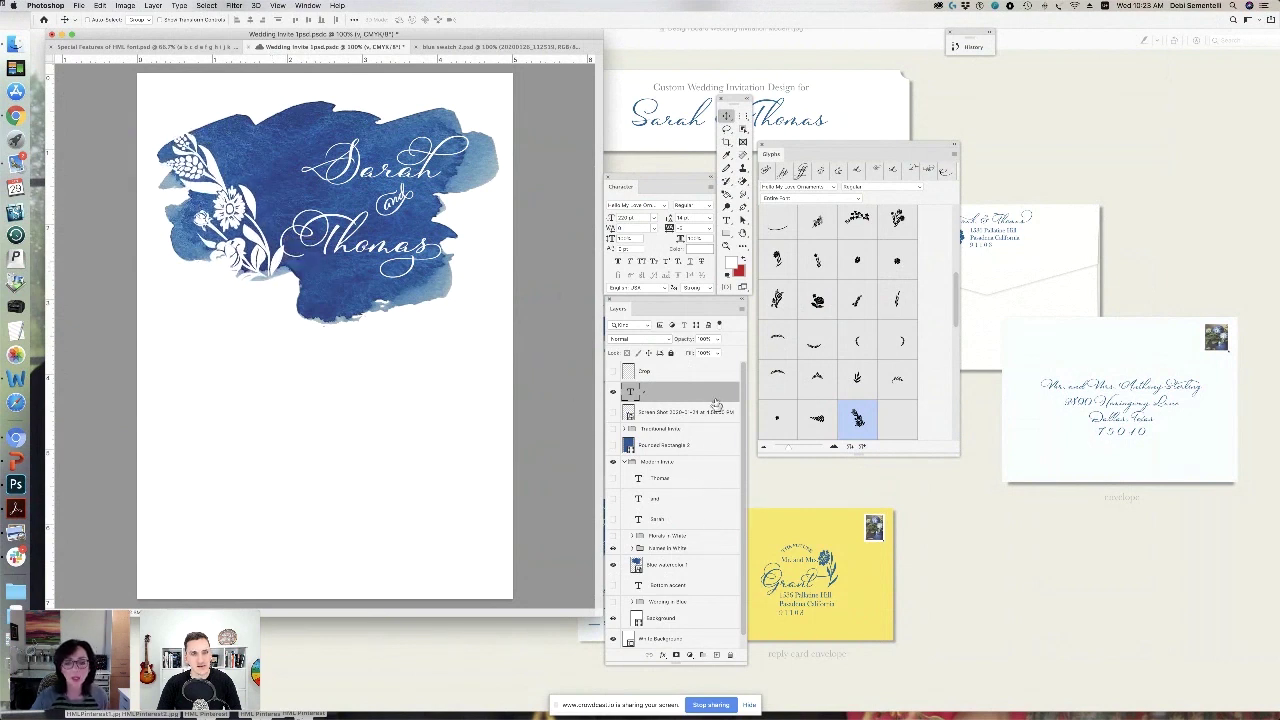
drag(714, 396, 713, 654)
Position the ornament copy and replace its glyph with a different ornament by typing 'c'
drag(250, 252, 296, 206)
key(super+t)
key(t)
key(Escape)
double_click(242, 192)
text(ab)
drag(290, 205, 240, 200)
text(c)
key(shift+Right)
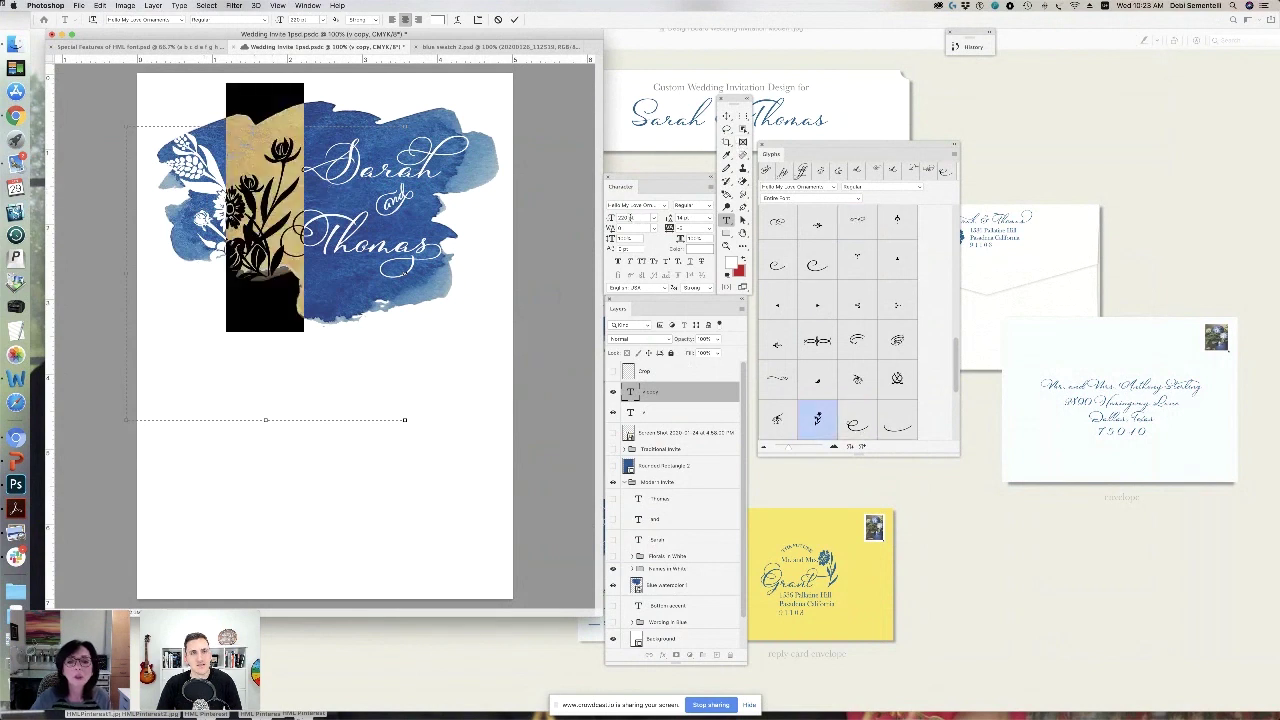
Set the new ornament to 150 pt and commit the text
click(630, 217)
text(150)
key(Return)
click(727, 117)
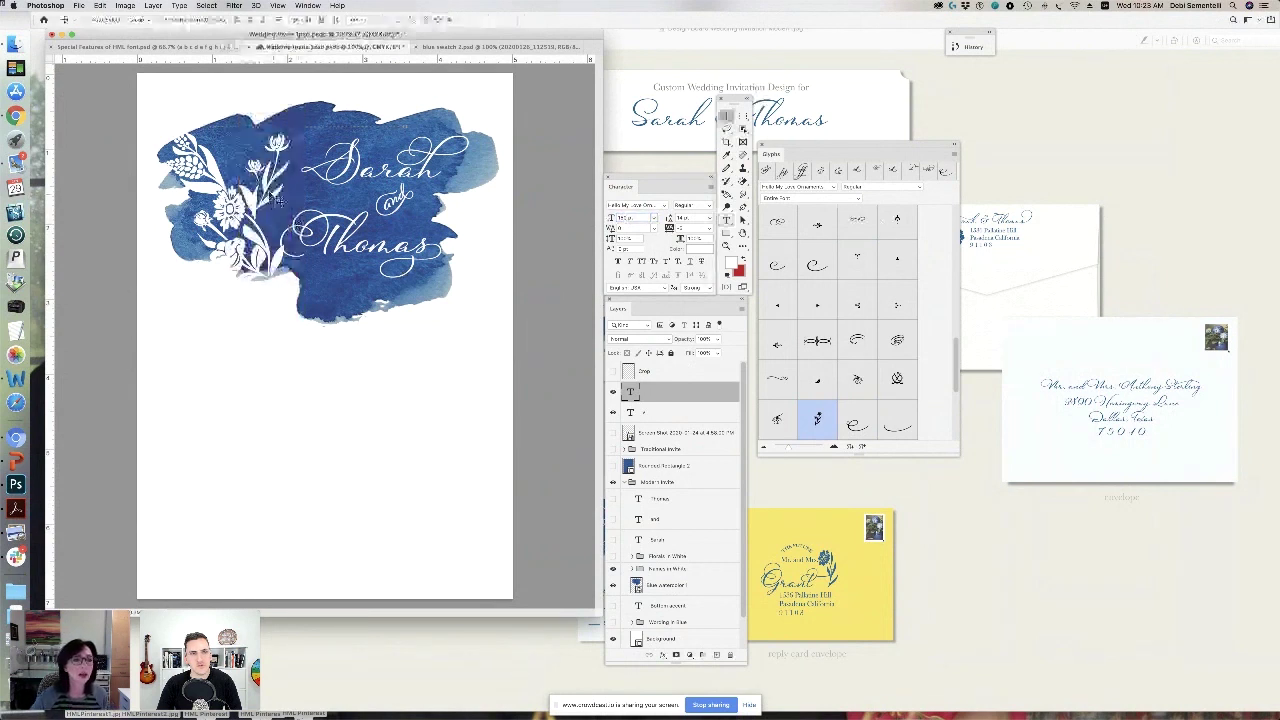
Nudge the smaller ornament into place, then hide both new ornament layers
drag(276, 204, 283, 201)
click(613, 391)
click(613, 432)
Show the Florals in White layers and the invitation body text
click(613, 556)
click(613, 568)
scroll(743, 497, down, 2)
click(613, 590)
Switch to the Special Features sheet and move the Glyphs and Tools panels aside
key(ctrl+shift+Tab)
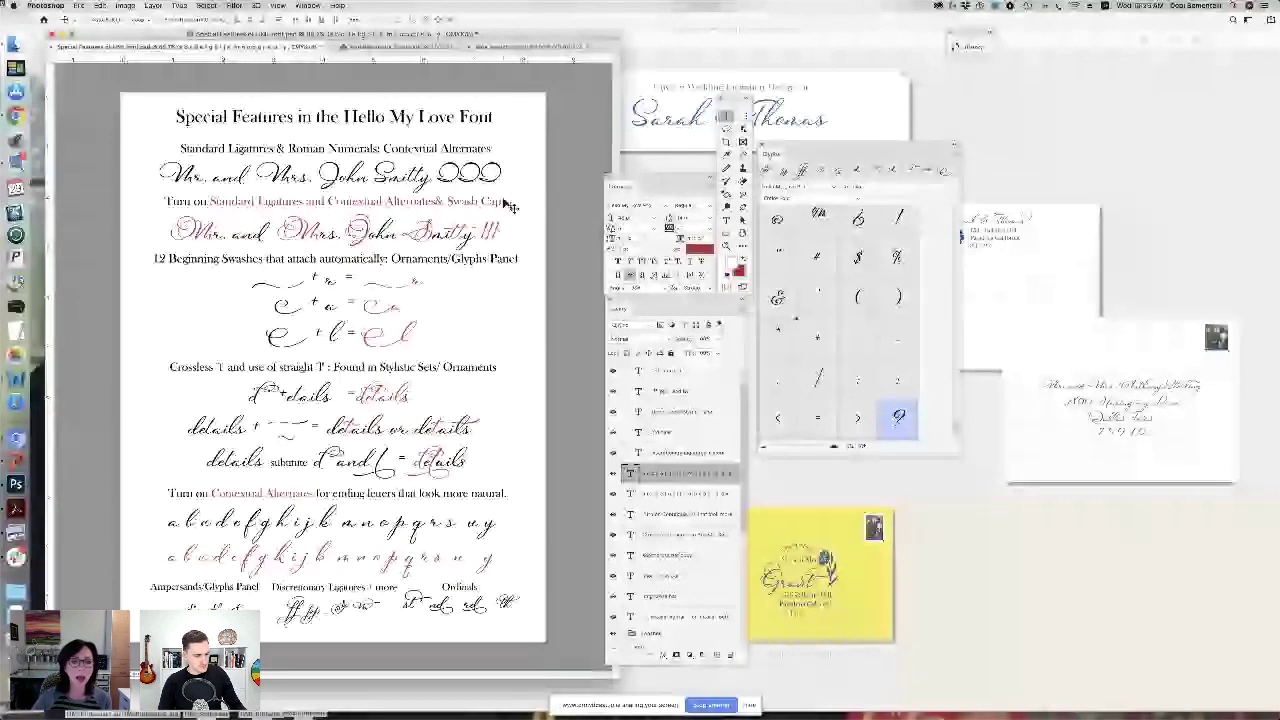
drag(796, 147, 870, 145)
drag(736, 100, 789, 132)
drag(742, 468, 741, 575)
Select the black Mr. and Mrs. John Smitty III text layer
click(614, 548)
click(614, 548)
click(648, 548)
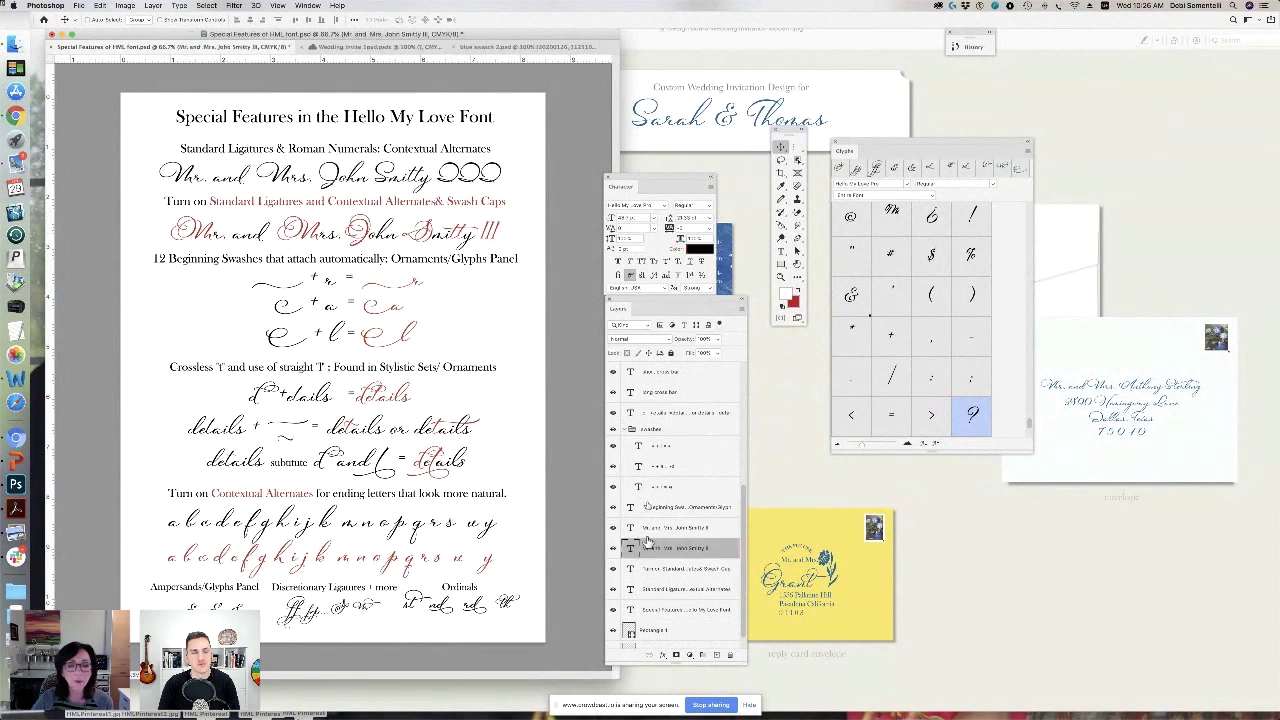
drag(684, 186, 659, 124)
double_click(631, 549)
click(606, 216)
click(606, 216)
click(606, 216)
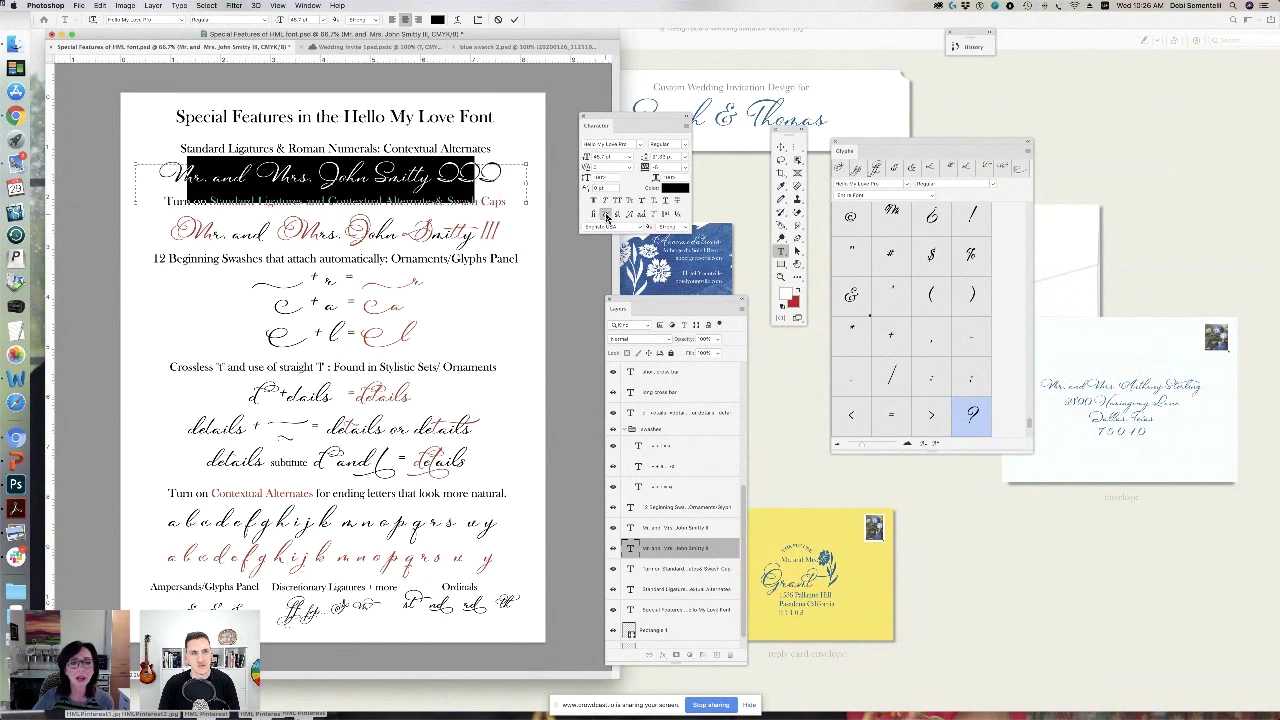
click(606, 215)
key(Escape)
key(v)
click(632, 528)
On the red Mr. and Mrs. John Smitty III line, toggle off the tt ligature in Smitty
click(614, 527)
click(614, 527)
double_click(632, 530)
click(476, 234)
drag(450, 234, 468, 234)
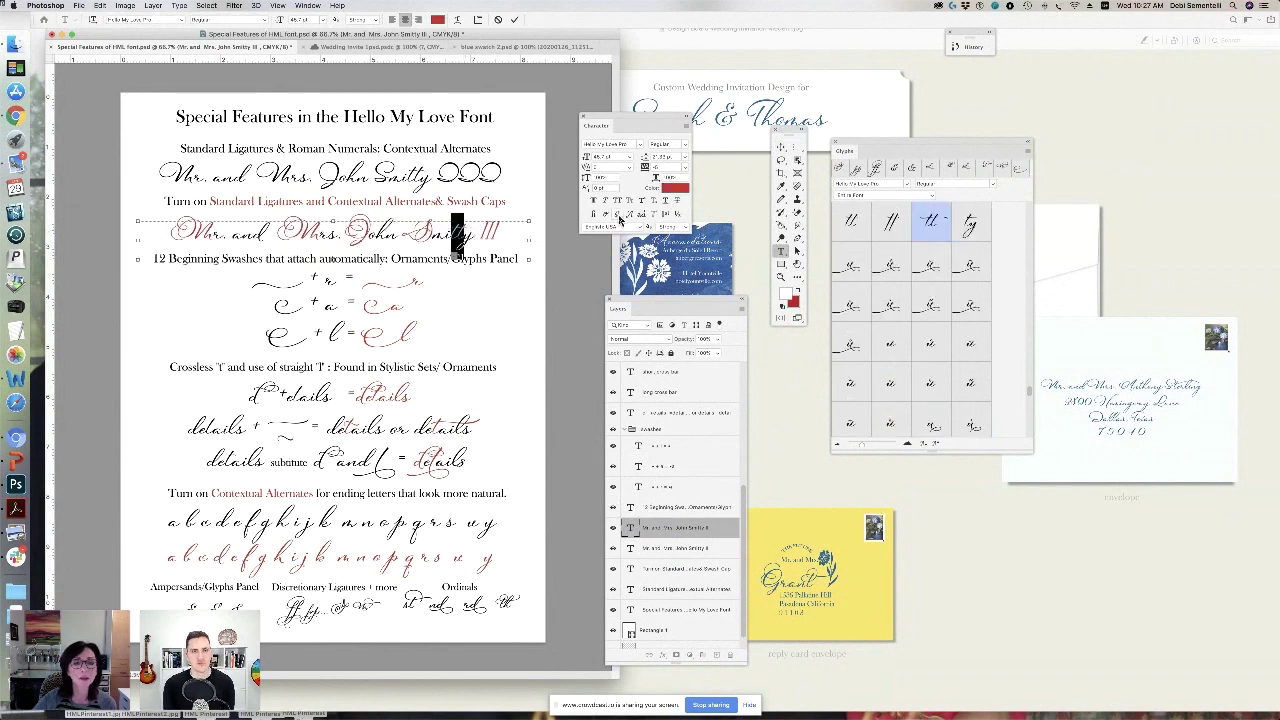
mouse_move(462, 236)
click(618, 215)
click(462, 238)
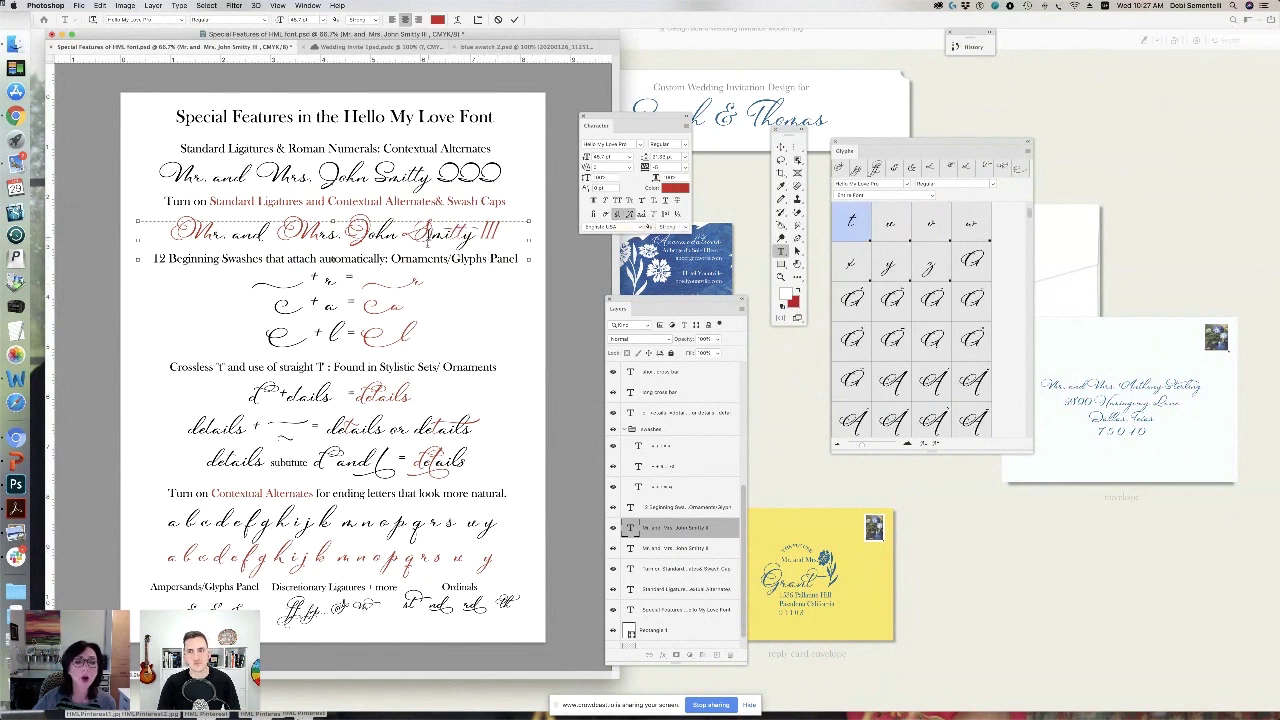
Swap the M of Mrs. for an alternate M glyph
drag(172, 230, 210, 228)
drag(279, 232, 296, 231)
click(383, 272)
click(176, 228)
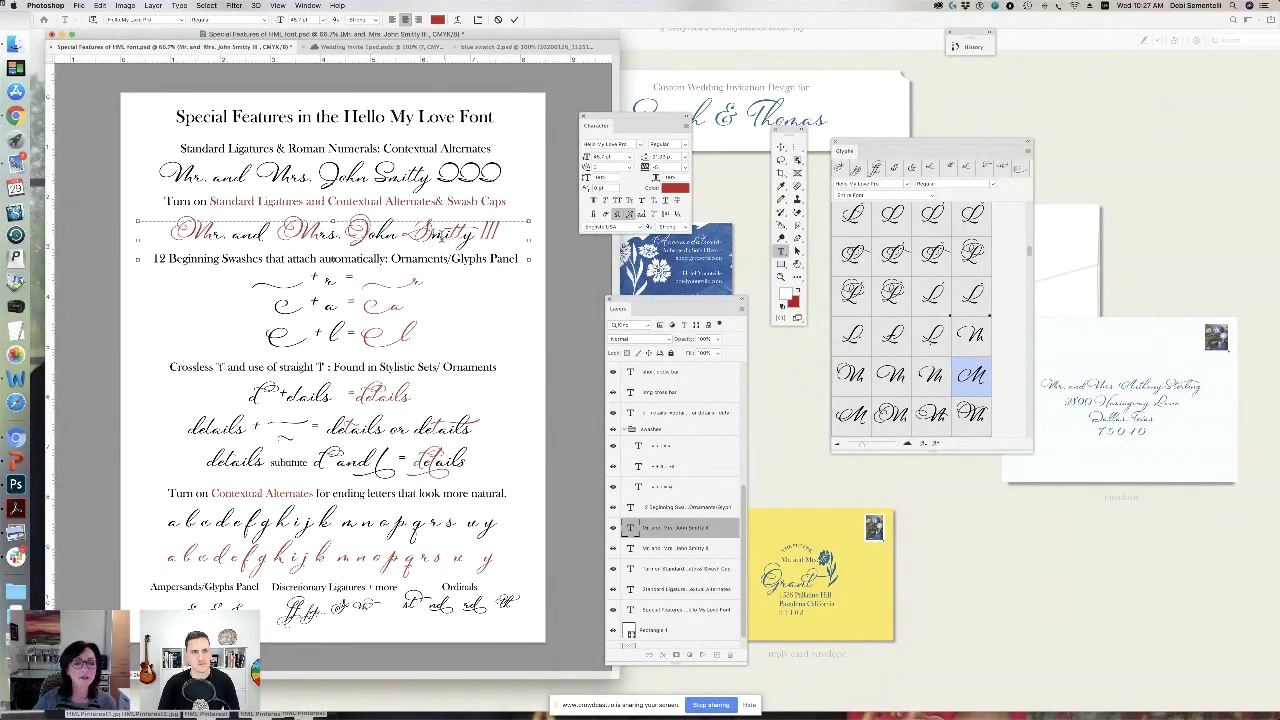
Apply Swash alternates to the whole red line and commit the text
drag(434, 232, 172, 232)
click(632, 215)
click(632, 215)
key(ctrl+Return)
key(v)
View the invitation mockup in Preview, then open the +r swash example layer for editing
click(790, 405)
click(98, 277)
click(634, 447)
click(604, 448)
click(604, 448)
double_click(627, 449)
Select the swash glyph at the end of the +r = line and swap in alternates
click(416, 285)
key(shift+Left)
click(416, 284)
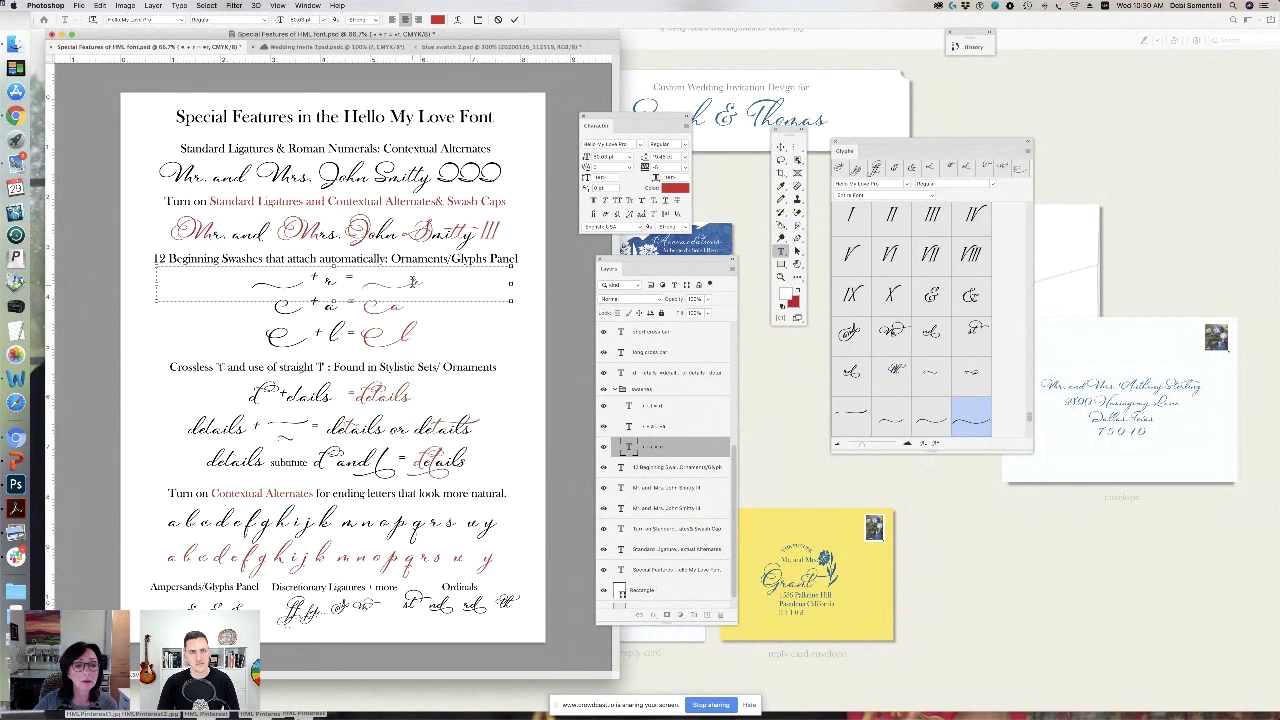
drag(416, 284, 374, 284)
click(446, 342)
key(Right)
key(shift+Left)
click(486, 348)
Try more swash alternates, browse the Ornaments glyph set, and commit the swash line
key(Right)
key(shift+Left)
click(430, 378)
click(474, 376)
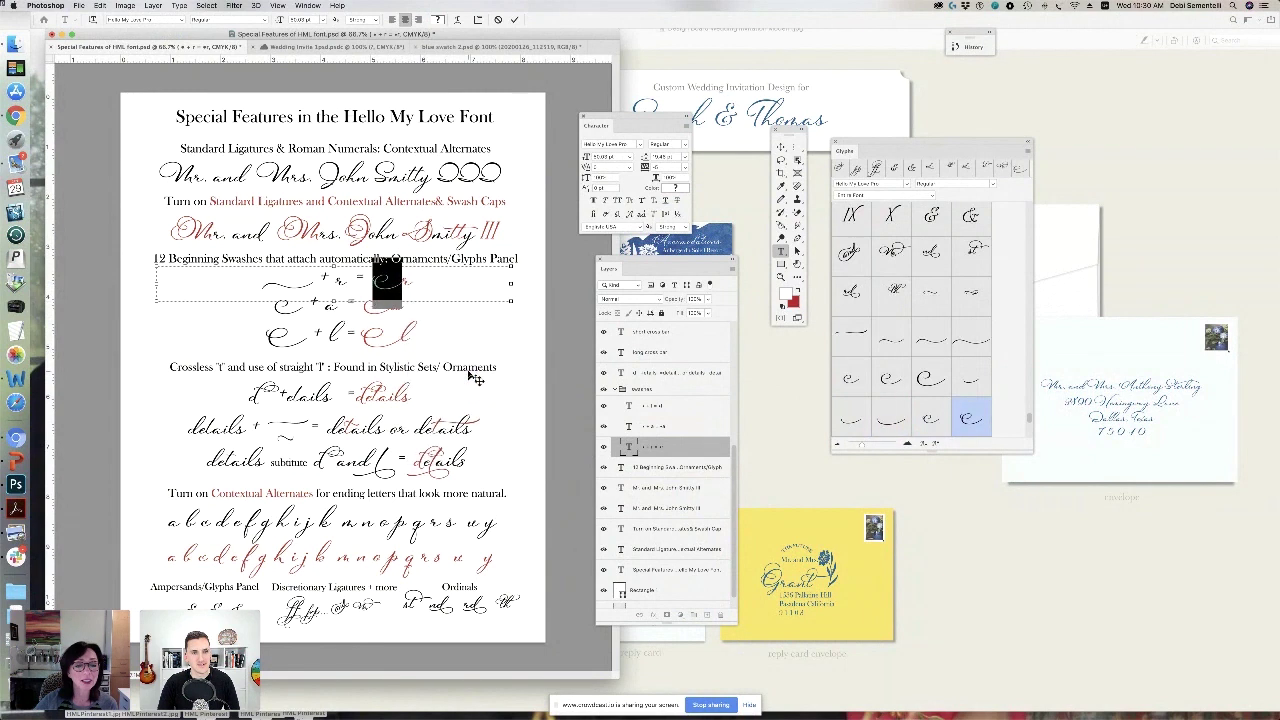
mouse_move(388, 285)
click(465, 348)
click(930, 199)
click(877, 355)
click(623, 374)
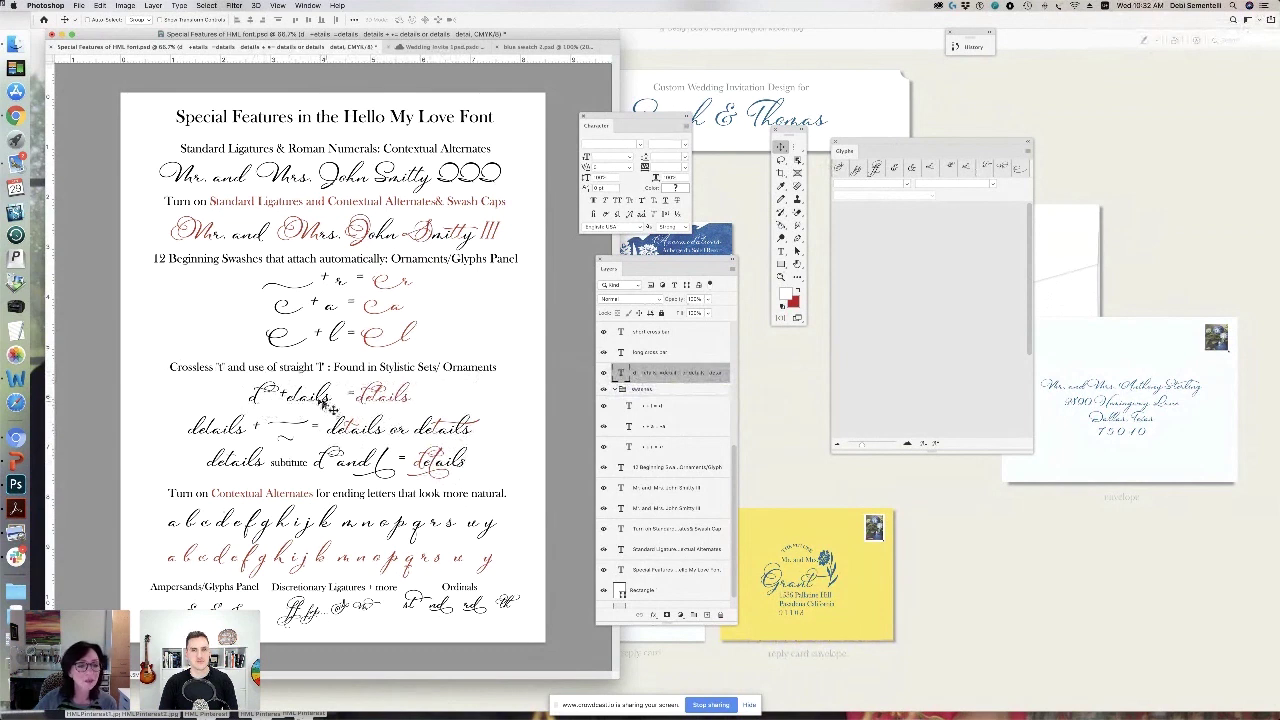
Replace one glyph in the 'details +' text with an alternate from the glyph-alternates popup
double_click(620, 374)
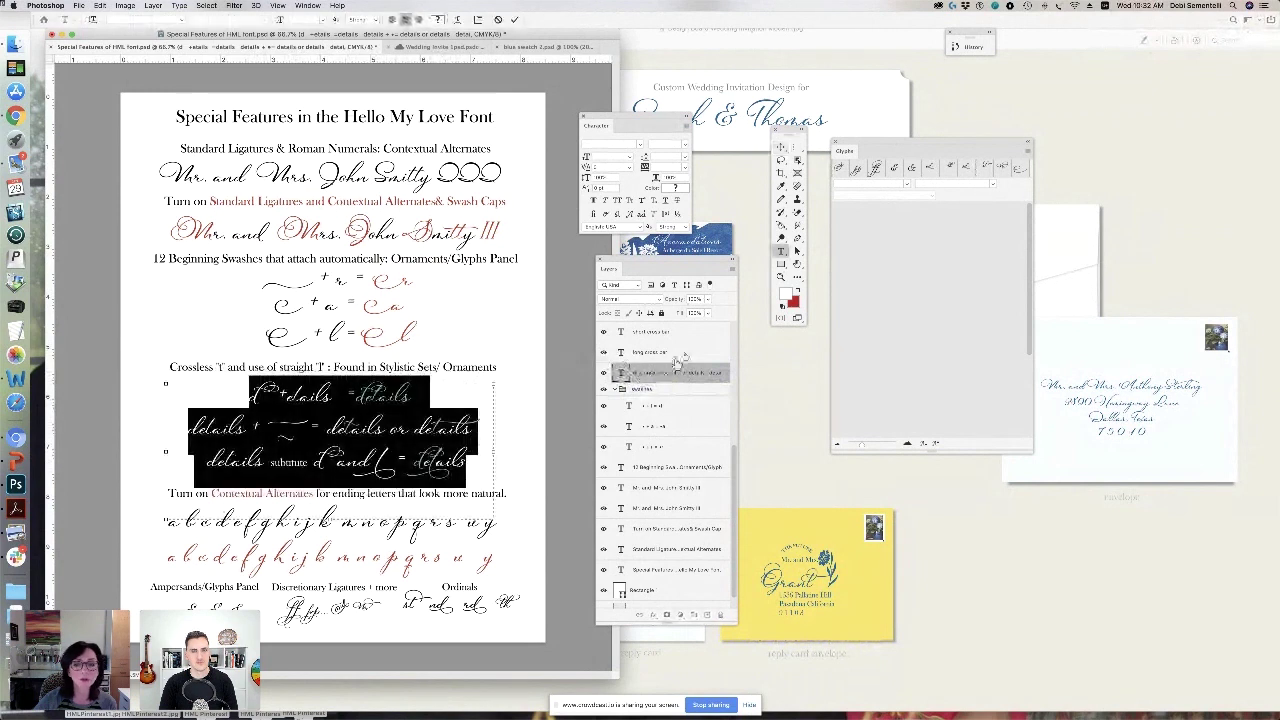
drag(293, 395, 300, 395)
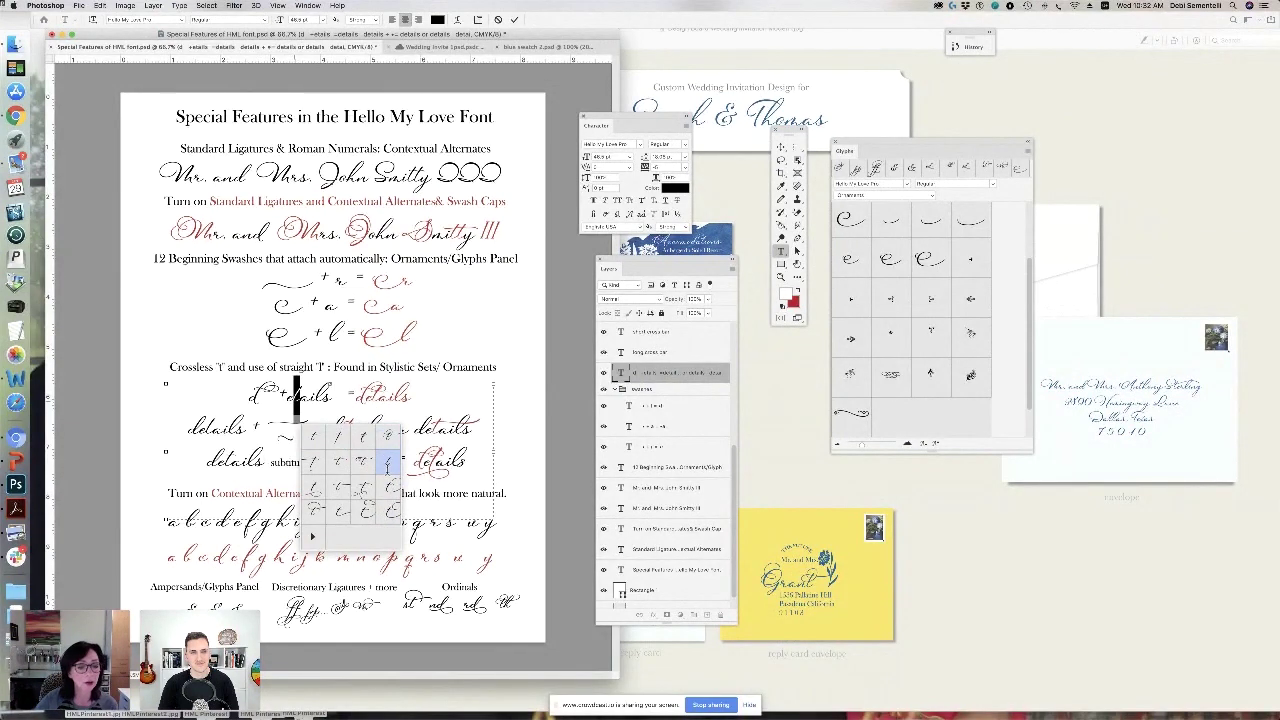
click(387, 437)
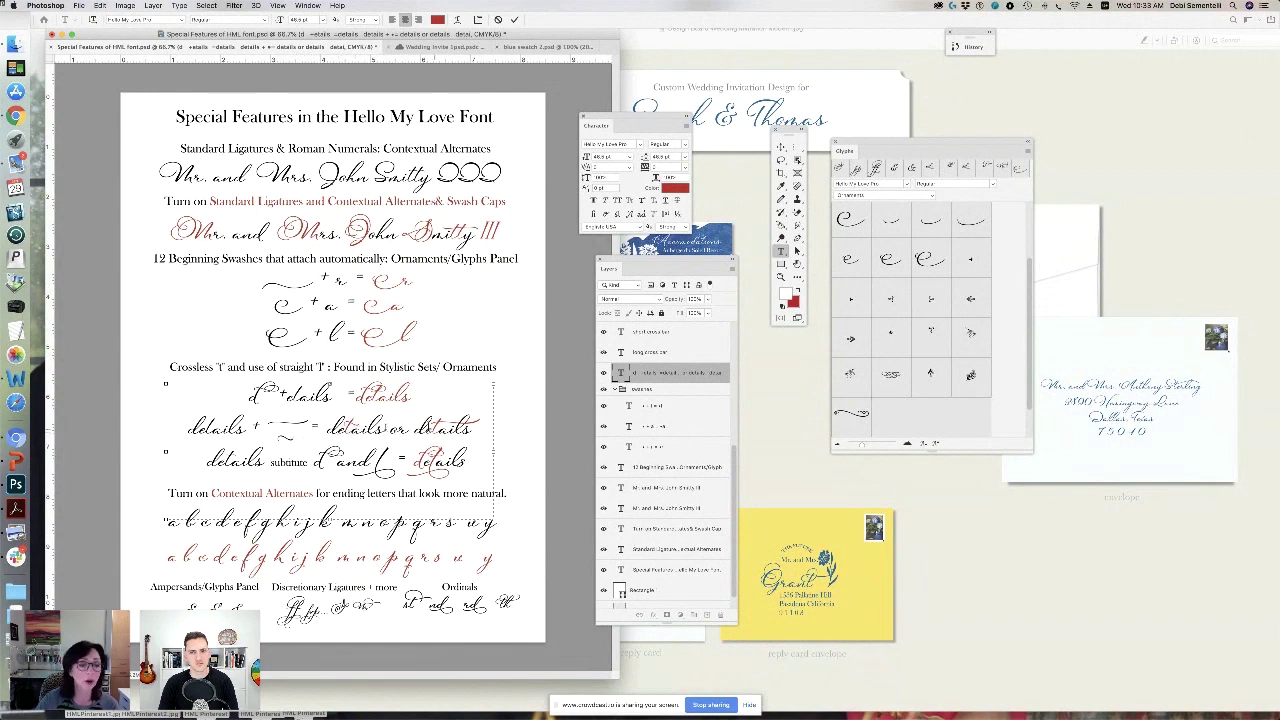
Check the alternates for the swashes after 'details +' and 'and', leaving both unchanged, and finish editing
drag(301, 424, 272, 422)
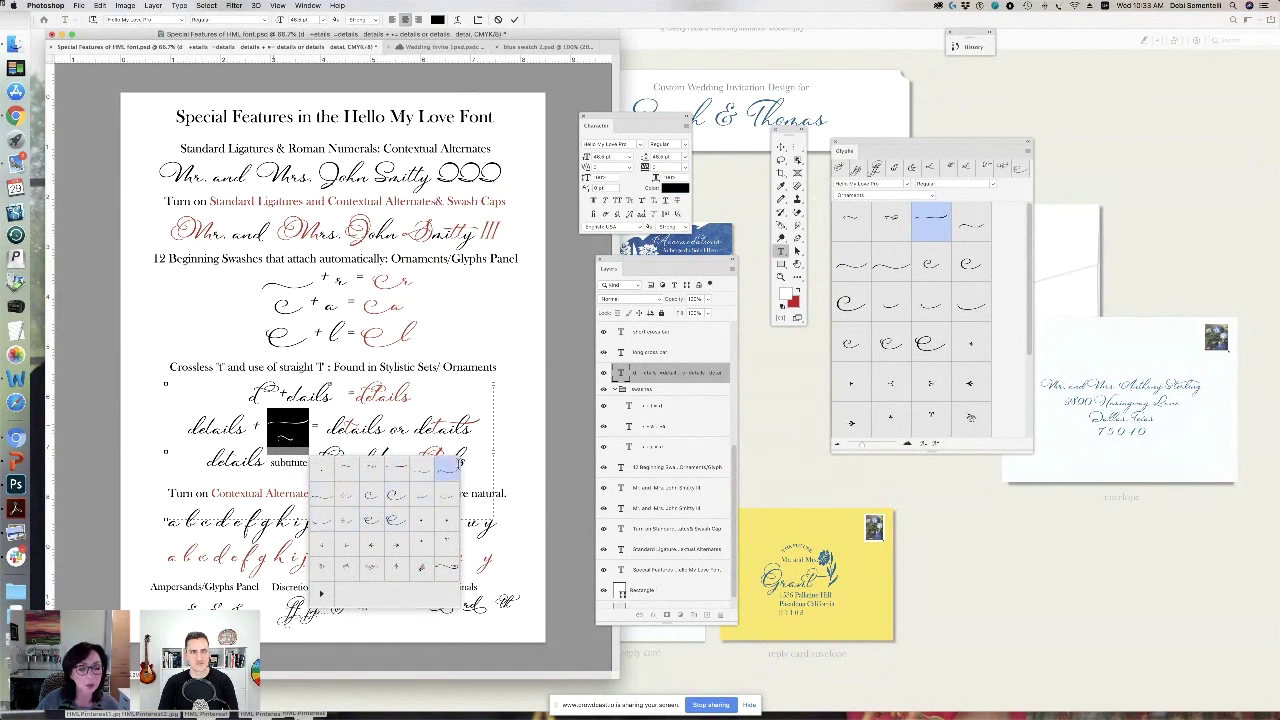
click(380, 467)
drag(370, 466, 384, 466)
click(781, 150)
scroll(650, 405, up, 4)
Select the black alphabet line's layer and toggle its visibility to compare
scroll(660, 400, up, 2)
scroll(683, 365, up, 1)
scroll(683, 365, up, 1)
click(621, 344)
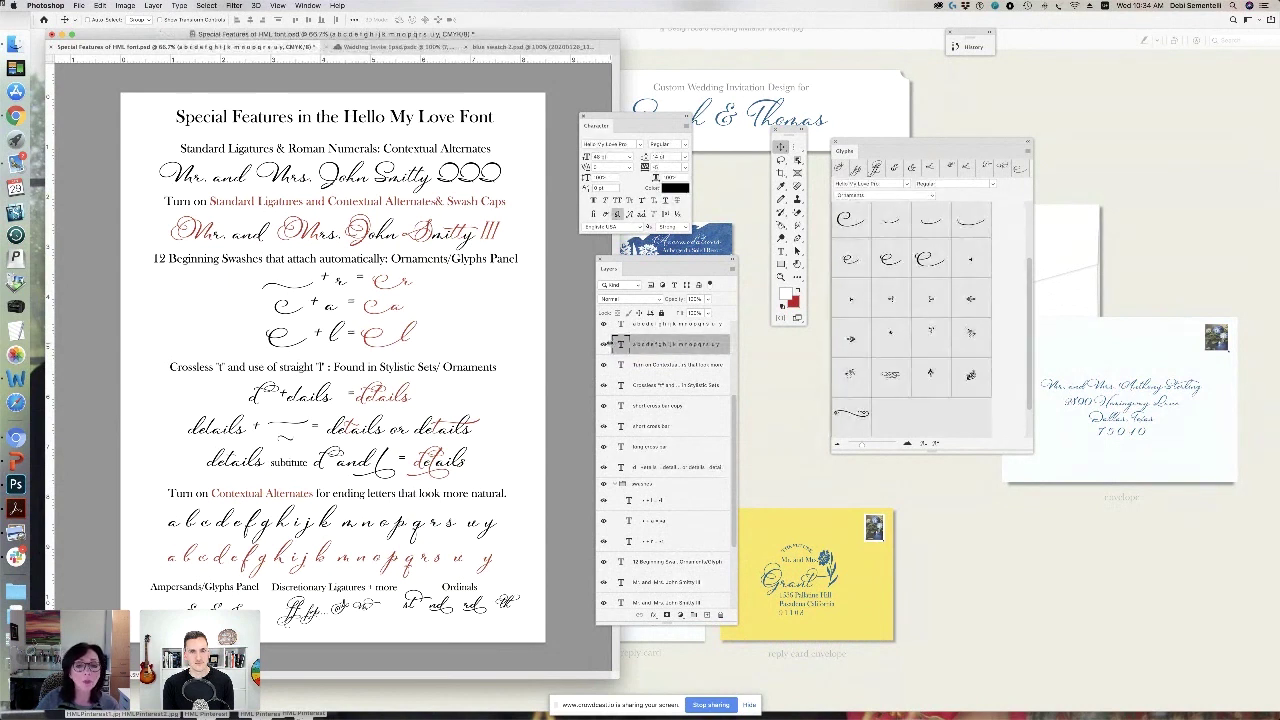
click(603, 345)
click(603, 345)
Compare the red alphabet line by toggling its visibility, then enable Contextual Alternates on it
scroll(733, 413, up, 2)
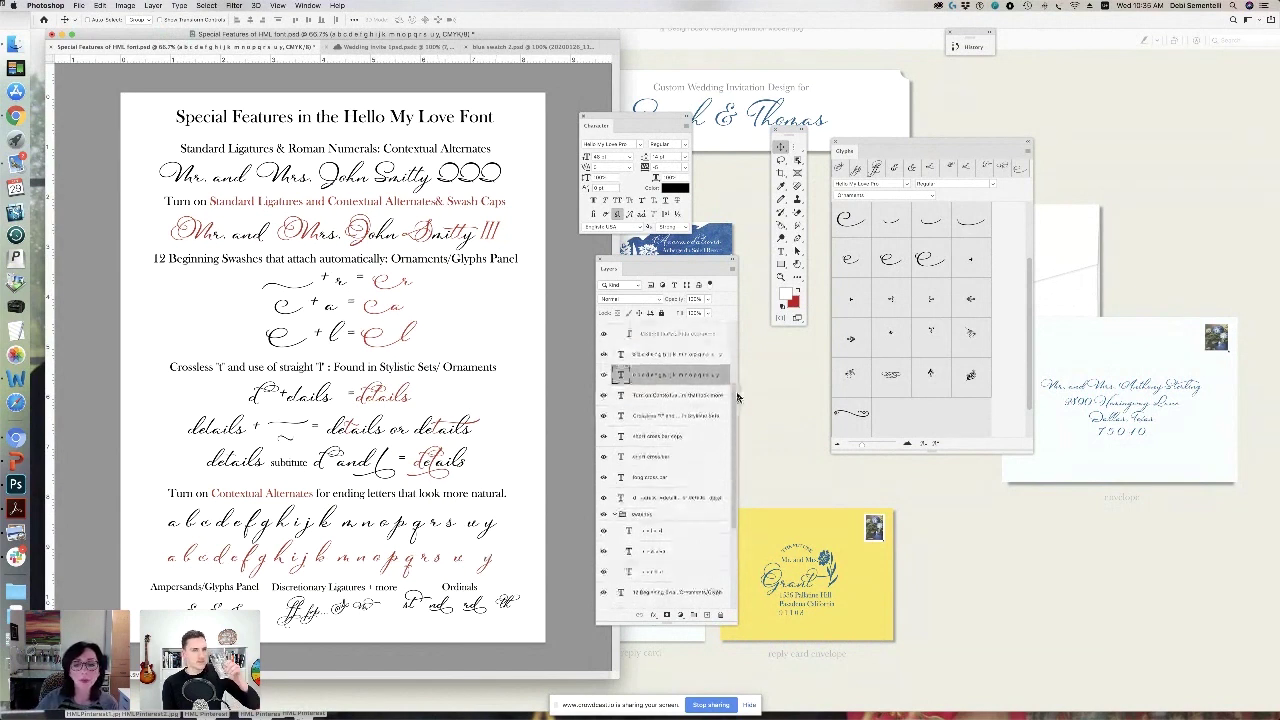
click(620, 367)
click(603, 367)
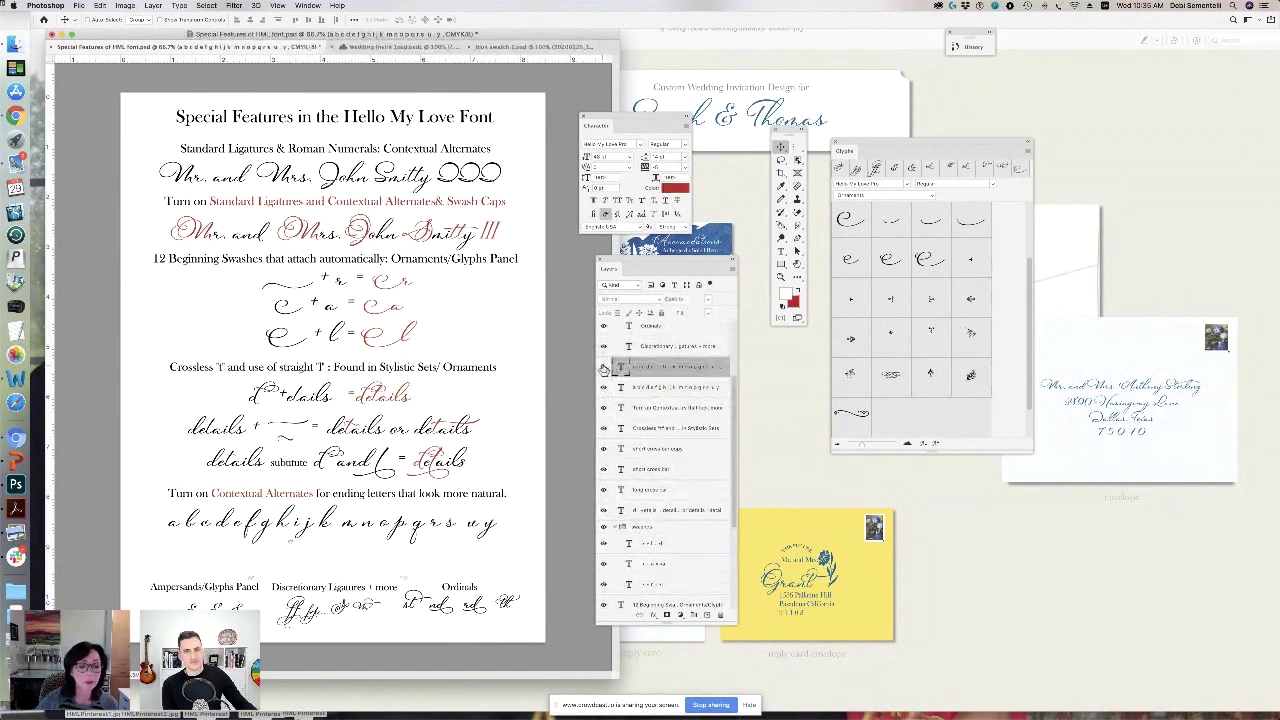
click(603, 367)
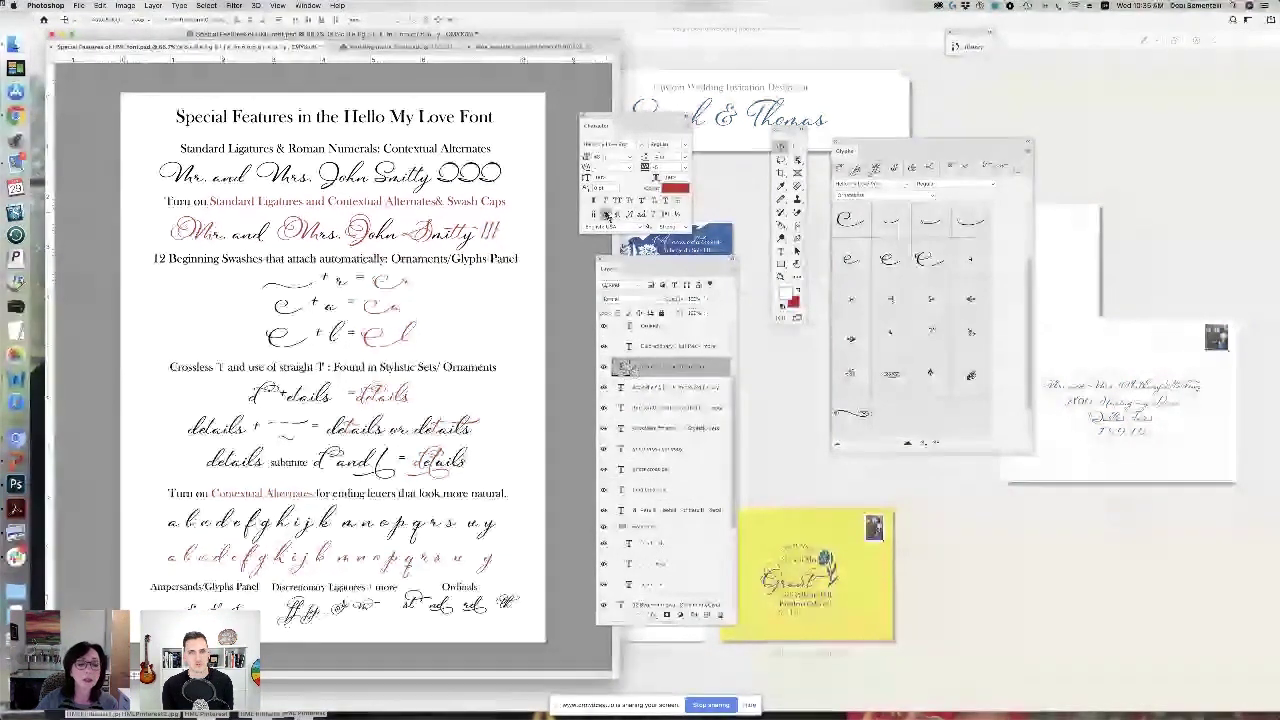
click(607, 216)
click(606, 216)
click(606, 216)
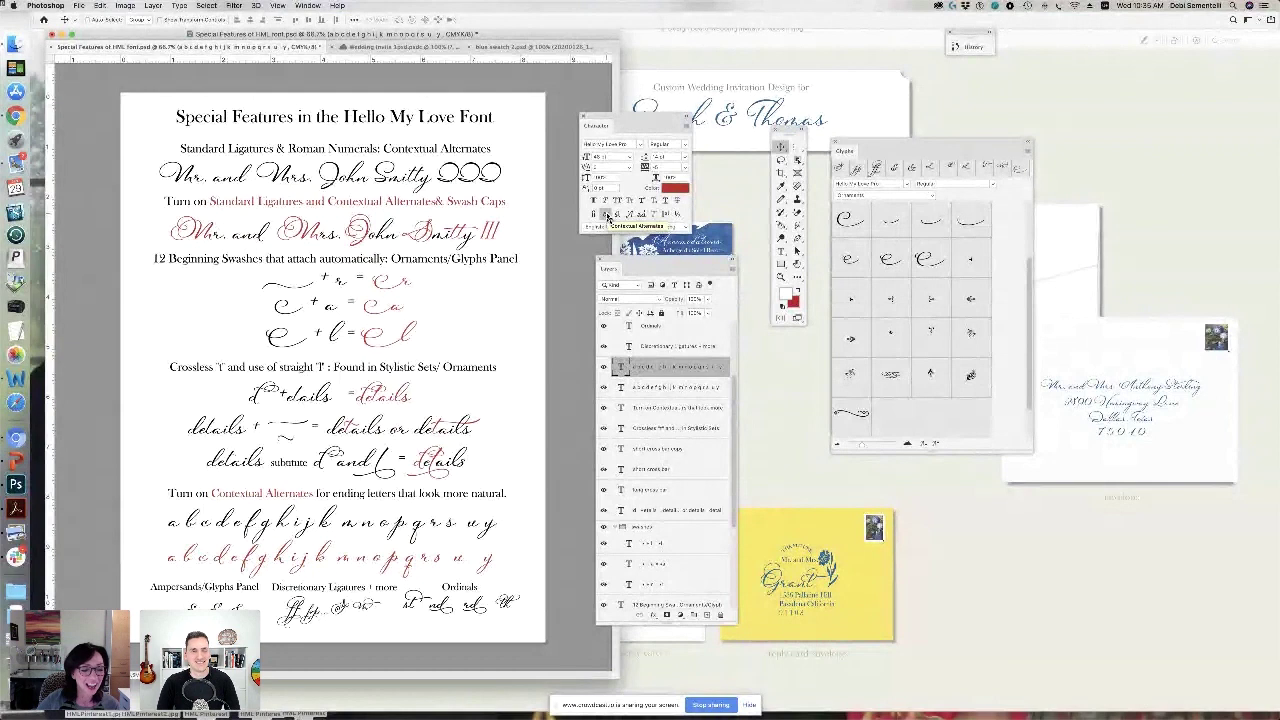
Edit the ligature line text and filter the Glyphs panel to Discretionary Ligatures
scroll(718, 388, up, 3)
click(670, 394)
click(628, 373)
double_click(628, 371)
click(935, 197)
click(862, 325)
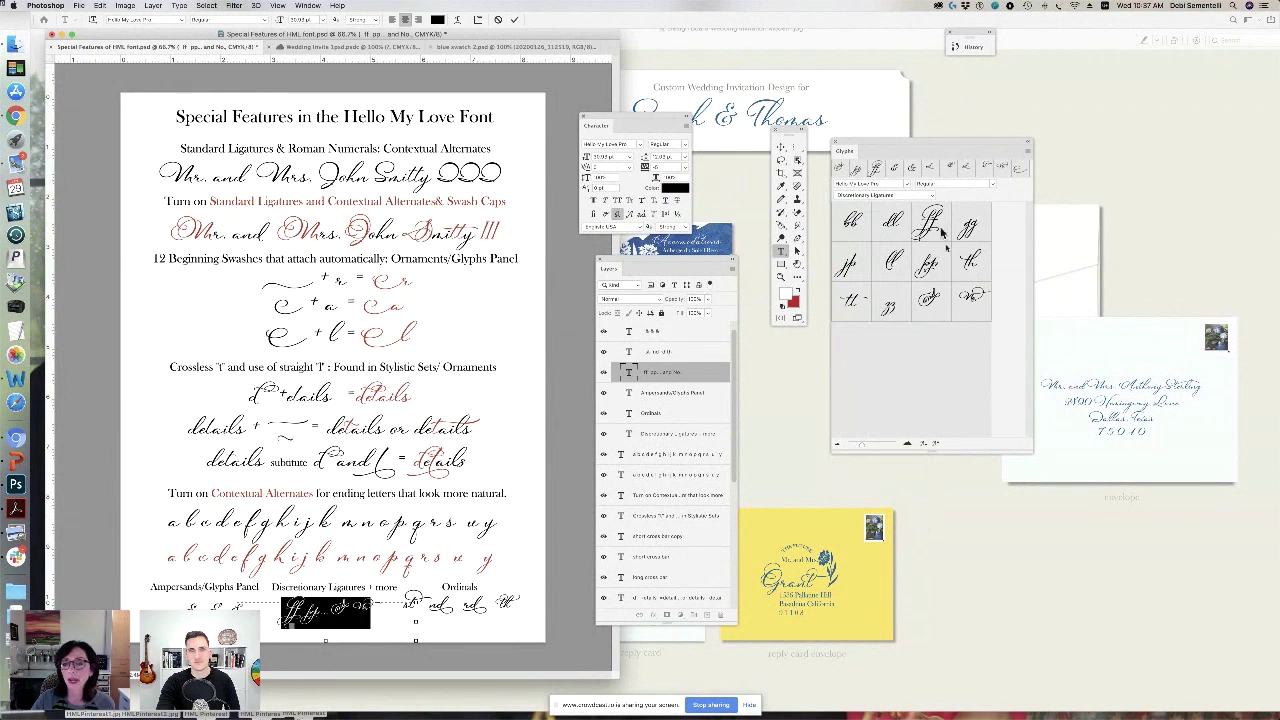
Commit the ligature edit, then select characters in the Ordinals line to view their alternates
key(ctrl+Return)
click(663, 352)
double_click(628, 350)
double_click(443, 608)
drag(400, 606, 520, 610)
click(420, 610)
drag(420, 606, 510, 604)
key(ctrl+Return)
key(v)
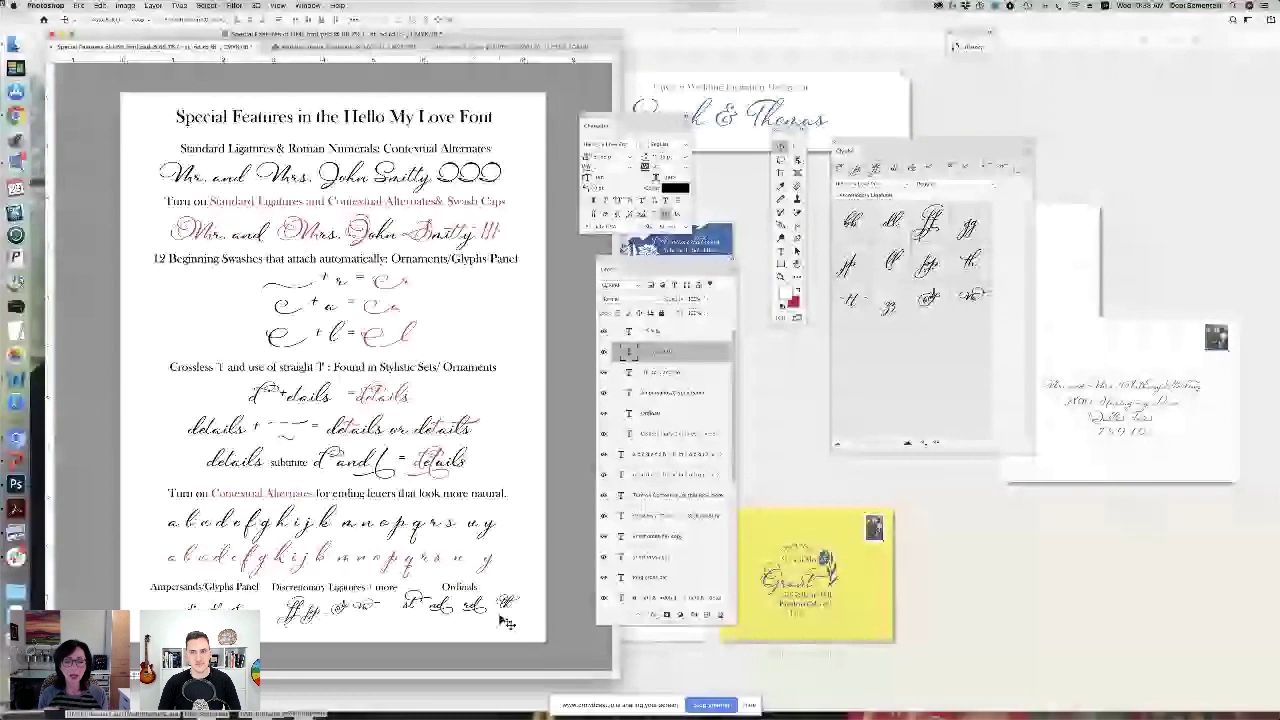